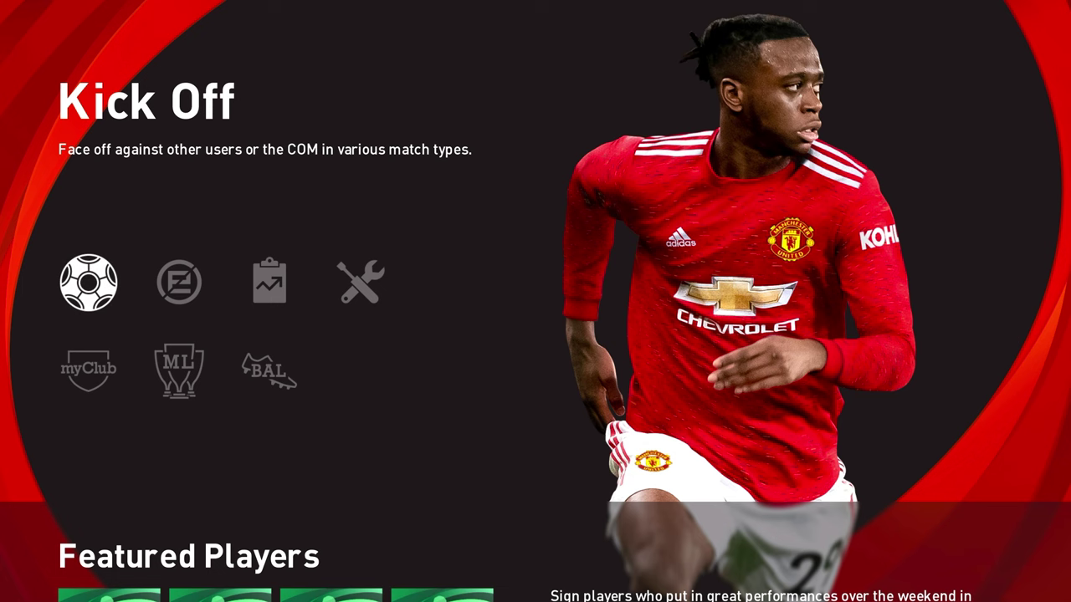
Step: Open the game's Settings (wrench) menu, which lists Edit, Online Settings, System Settings and Options
key(Right)
key(Right)
key(Right)
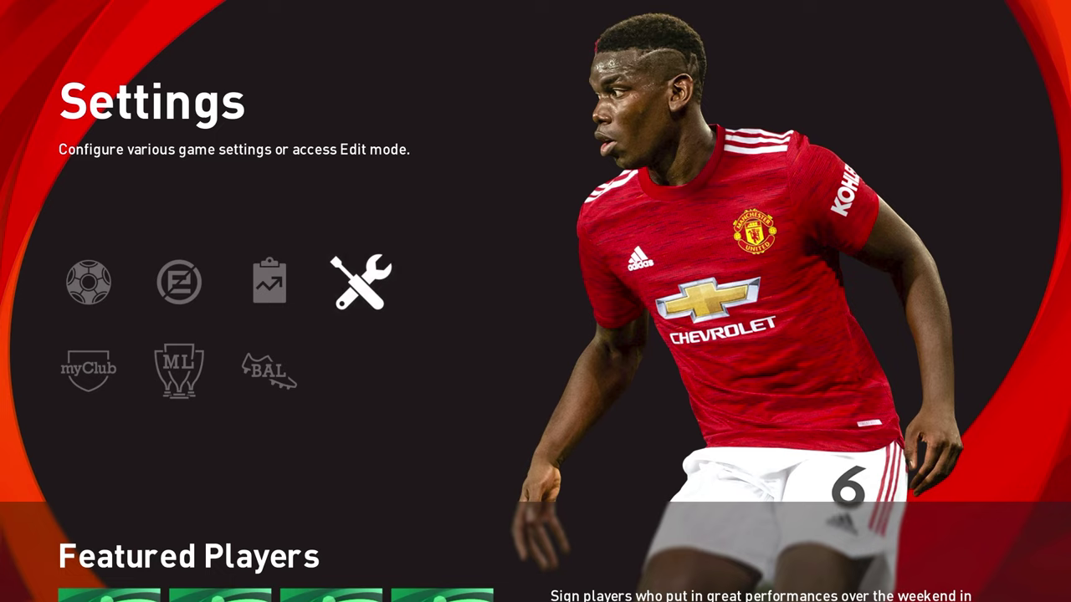
key(Return)
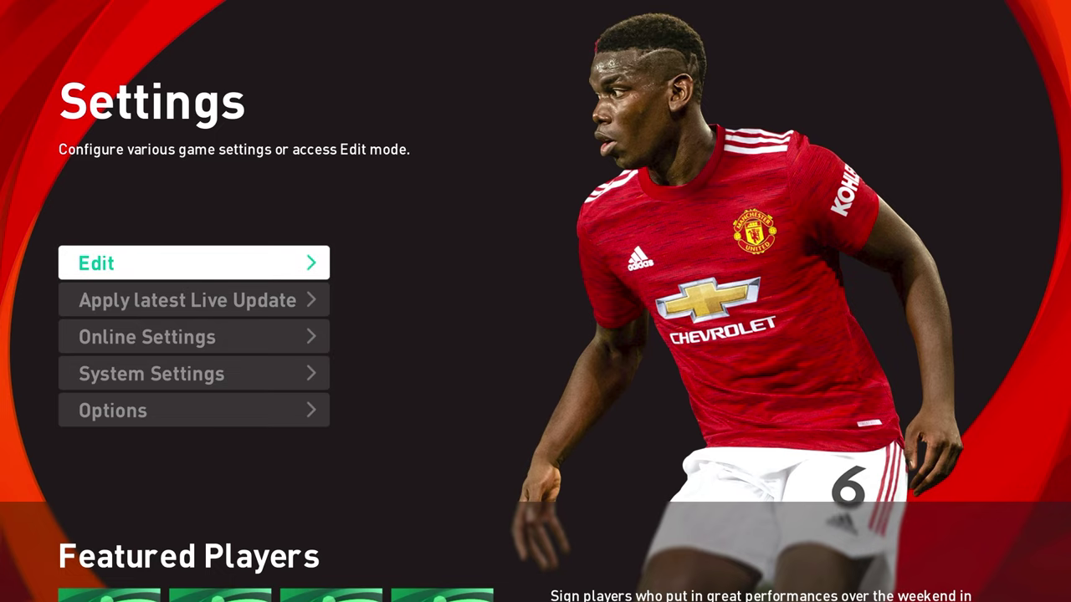
Step: Enter Edit mode and view the 131 imported Strip (L) images under Import/Export > Delete Images
key(Return)
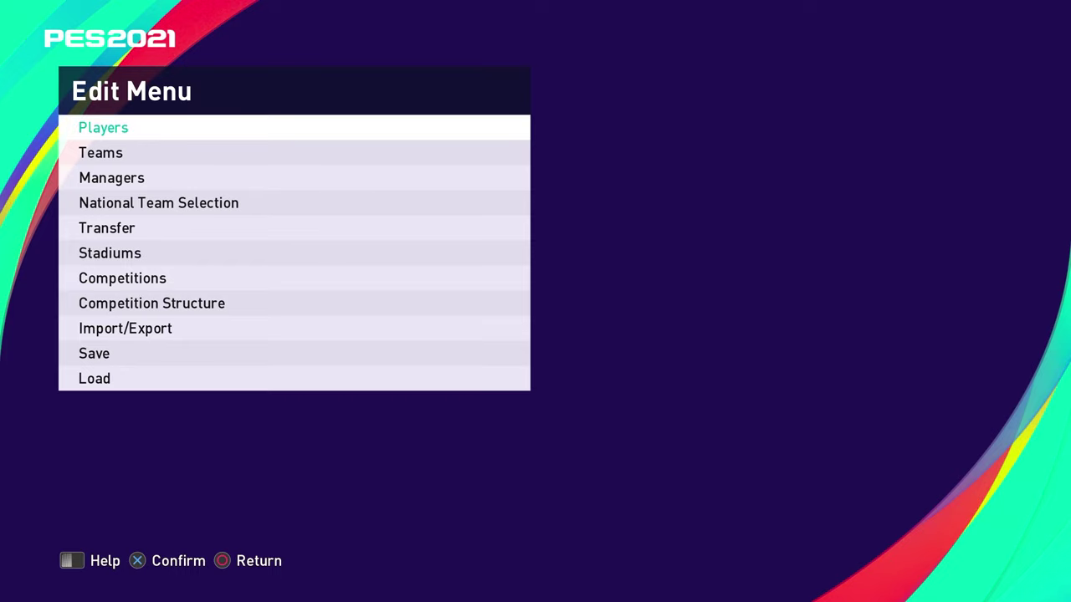
key(Up)
key(Up)
key(Up)
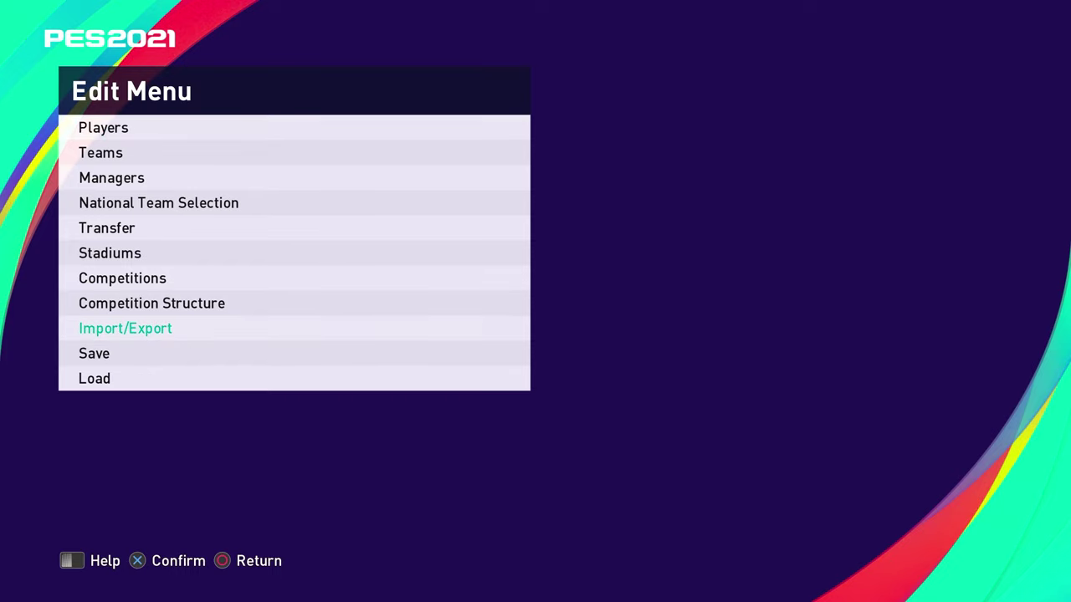
key(Return)
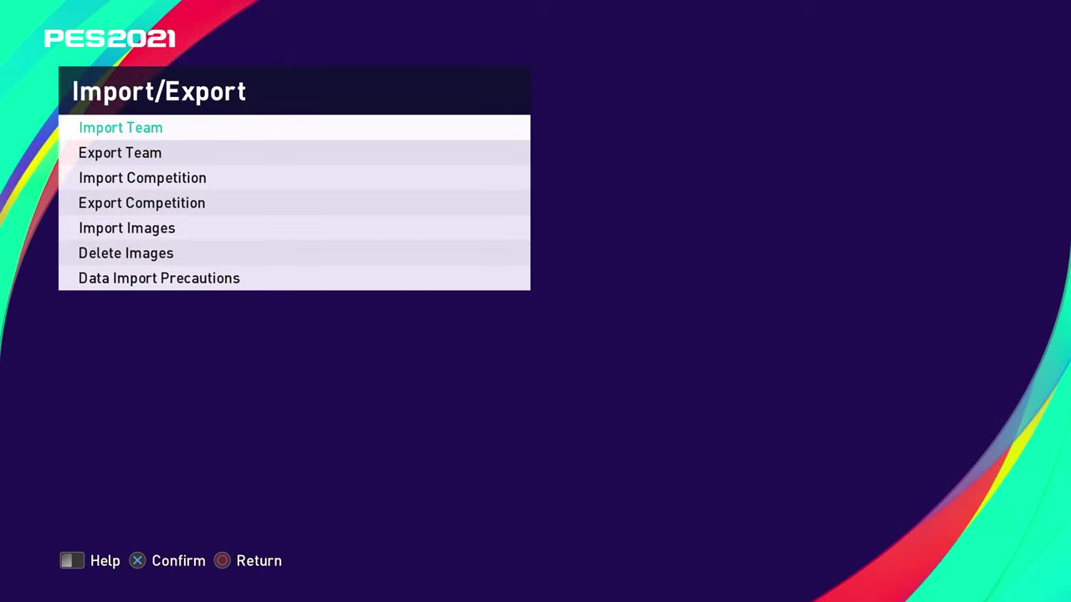
key(Down)
key(Down)
key(Down)
key(Down)
key(Down)
key(Return)
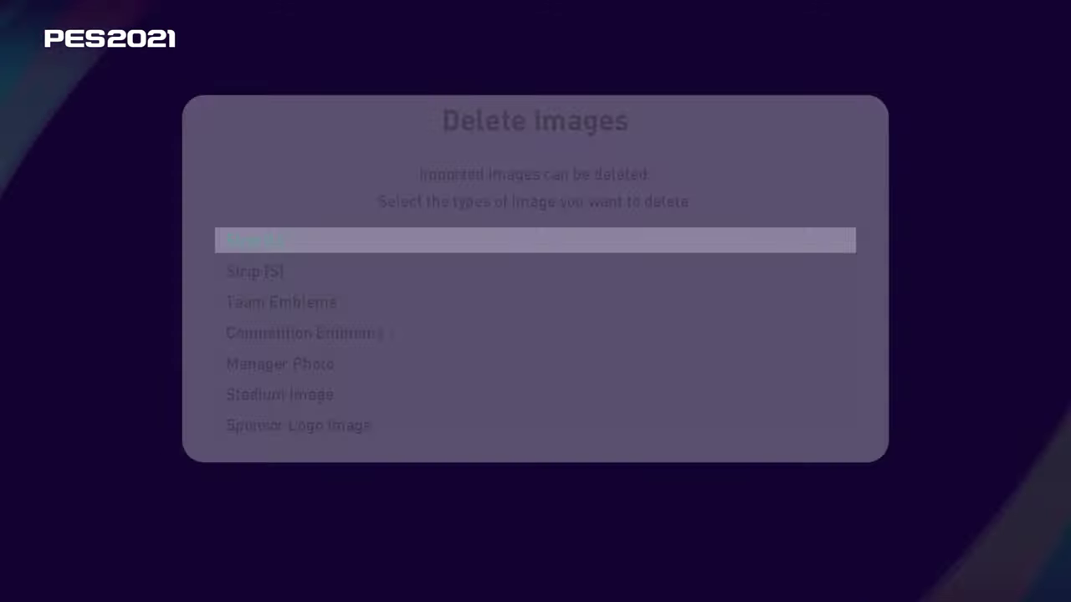
key(Return)
key(Down)
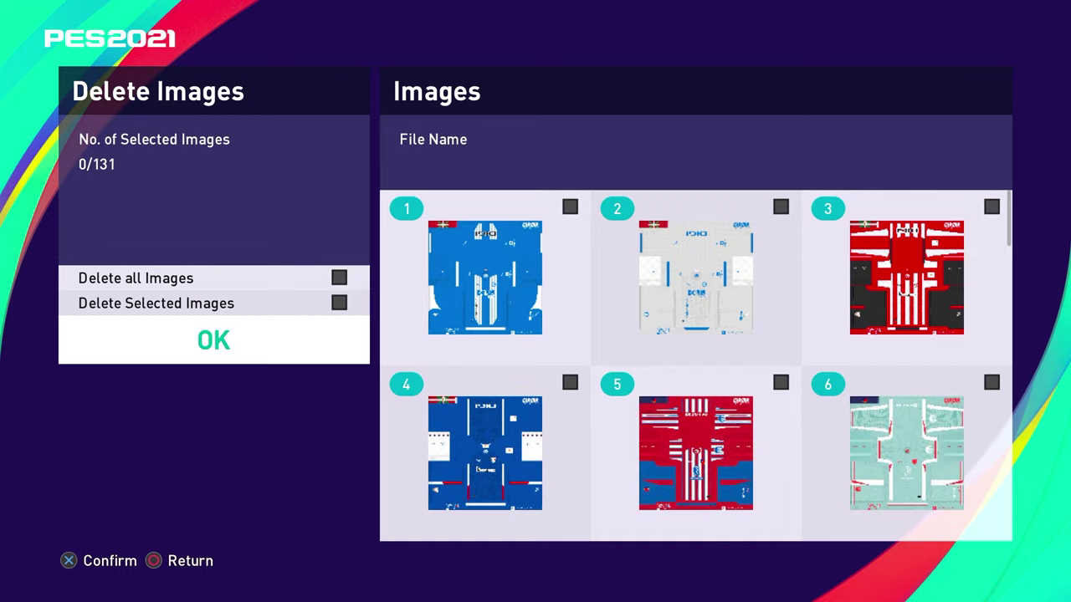
key(Up)
key(Up)
Step: View the 54 imported Manager Photo images without deleting, then close Delete Images
key(Escape)
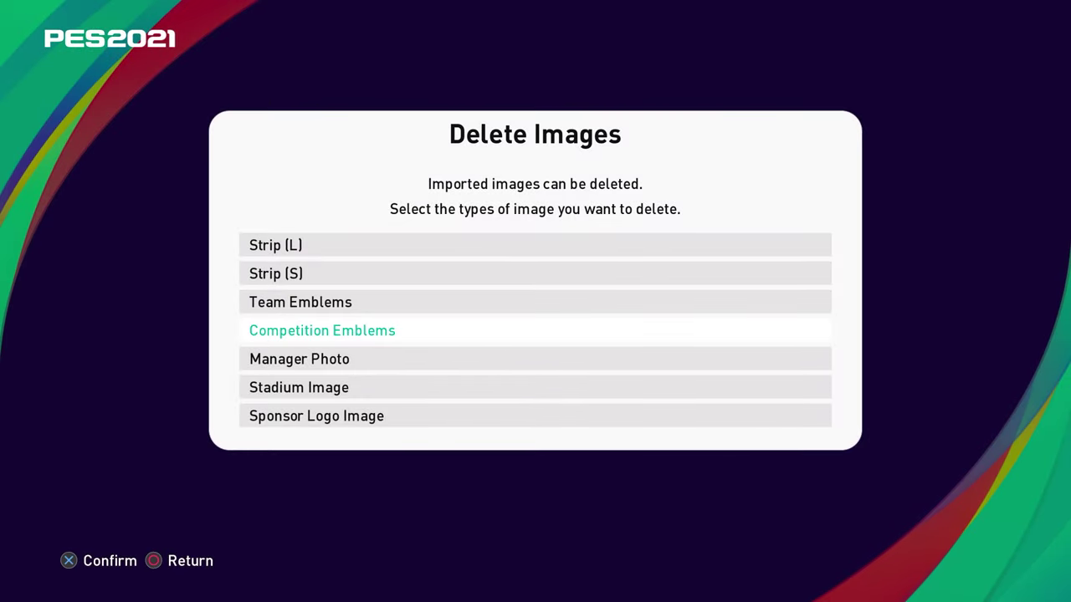
key(Down)
key(Return)
key(Down)
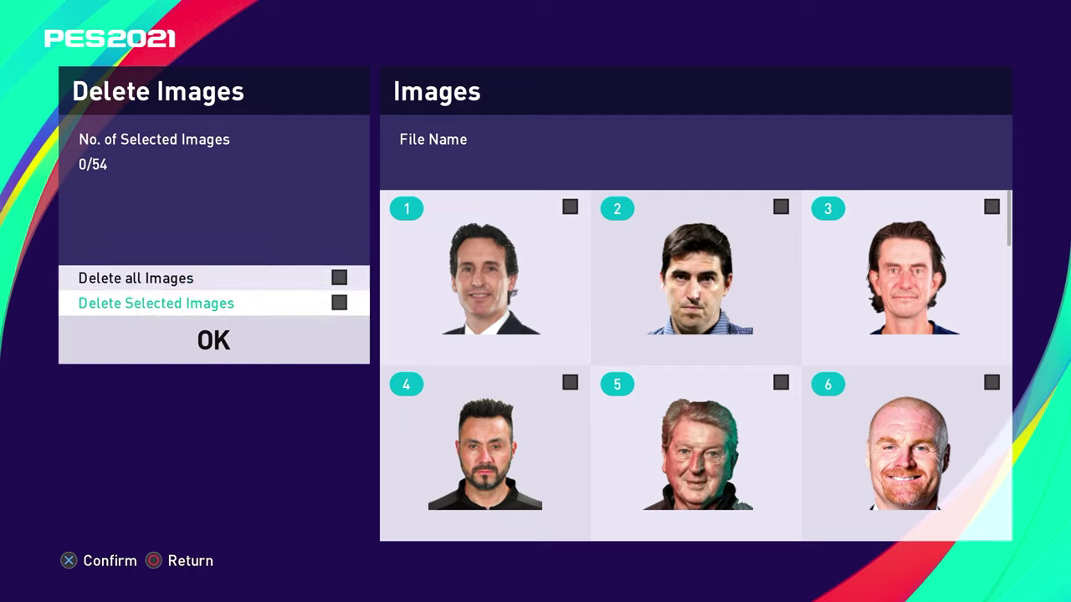
key(Escape)
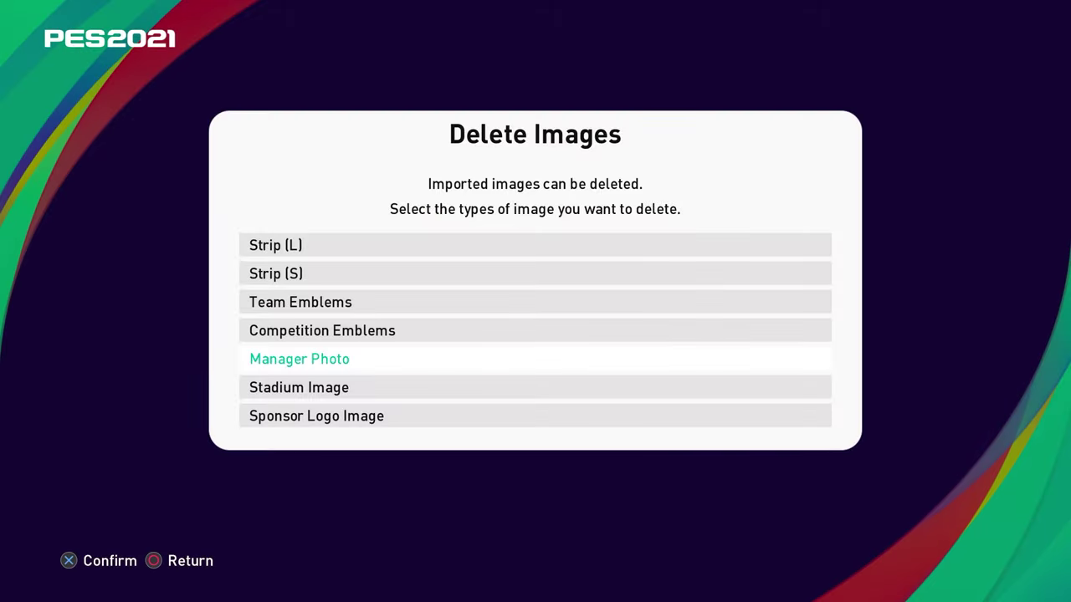
key(Escape)
Step: Leave Edit mode and return to the game's top menu
key(Escape)
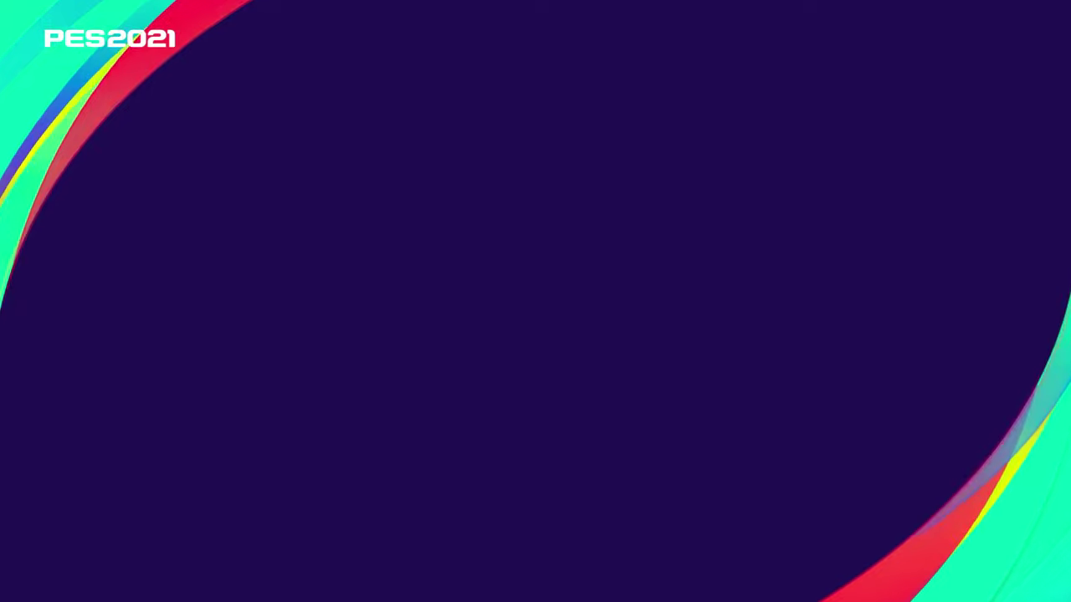
key(Escape)
key(Right)
key(Return)
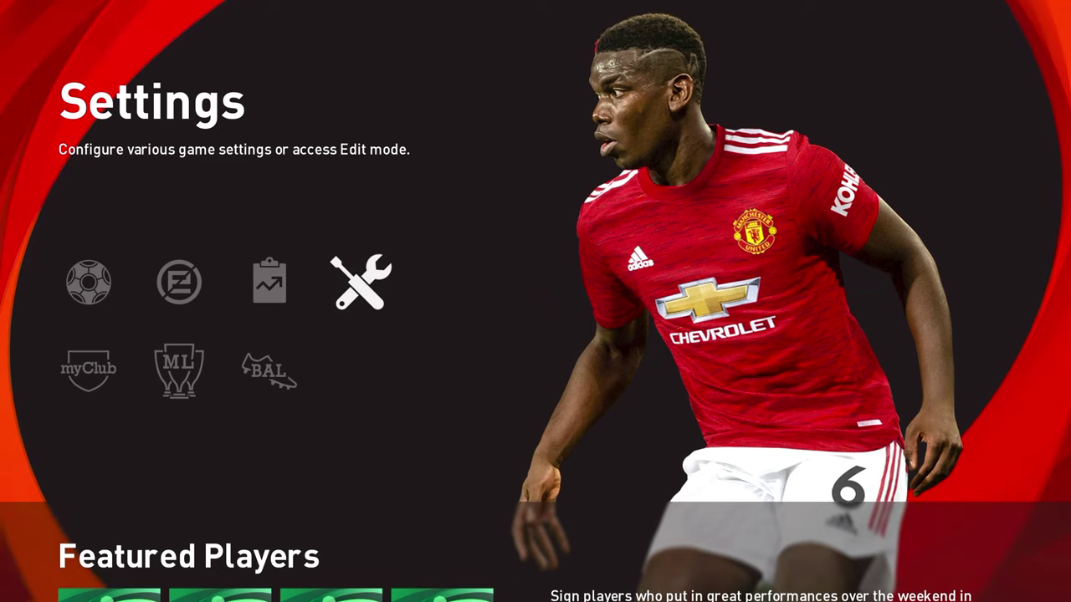
Step: Go to the PS5 home screen and open the console Settings
key(super)
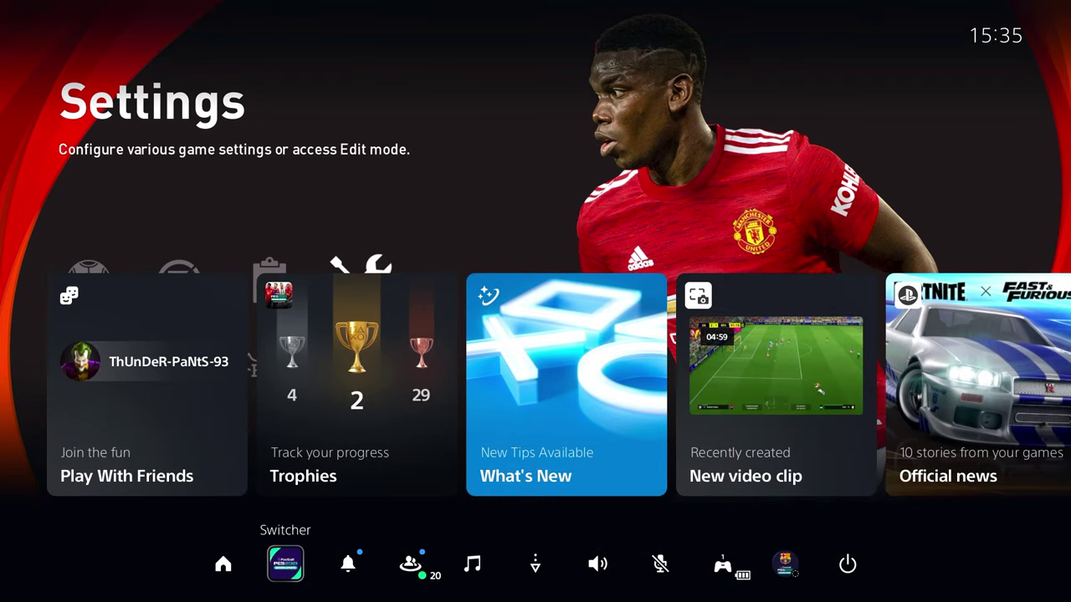
key(Return)
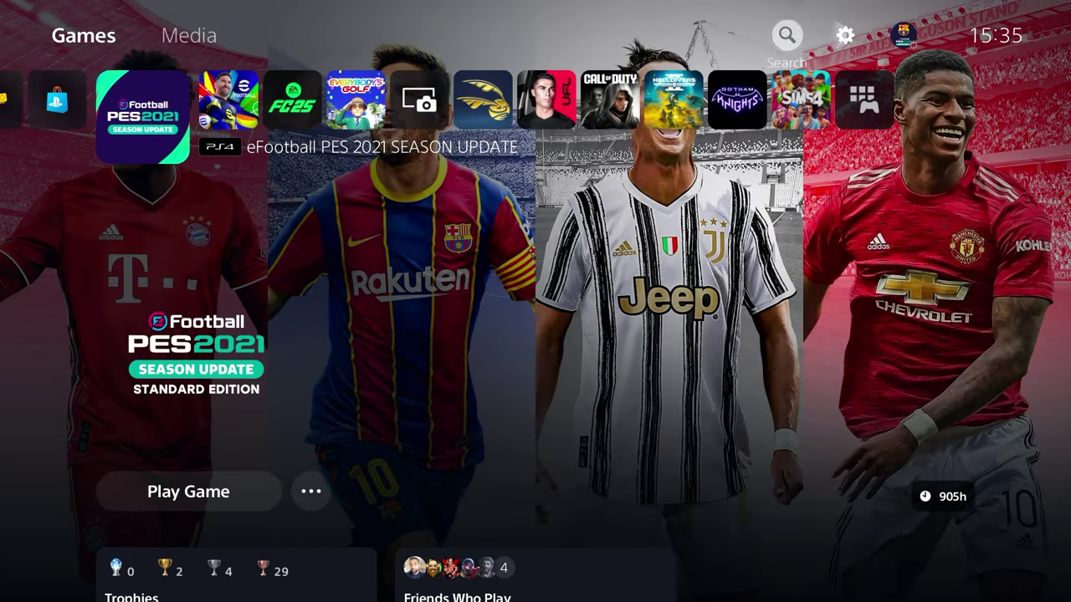
key(Right)
key(Return)
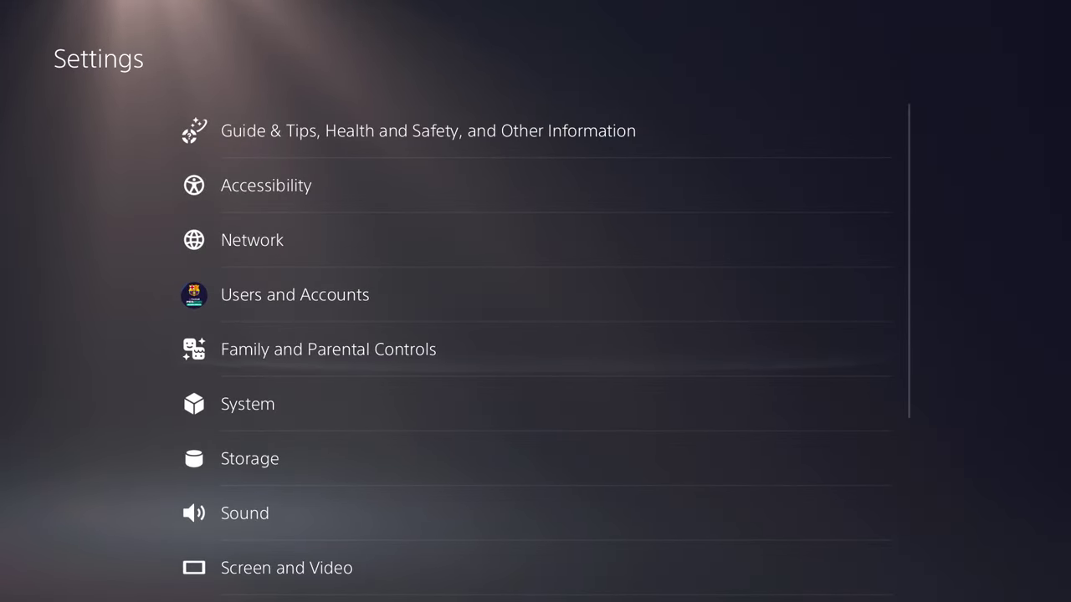
Step: Open Storage > Console Storage > Saved Data > PS4 Games in PS5 Settings
key(Down)
key(Return)
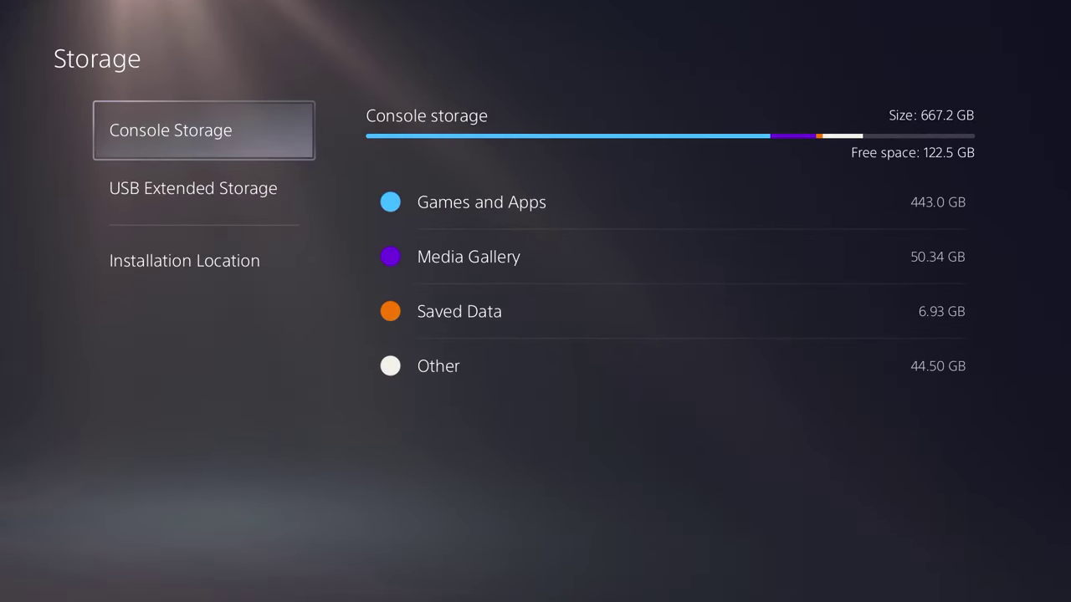
key(Right)
key(Down)
key(Down)
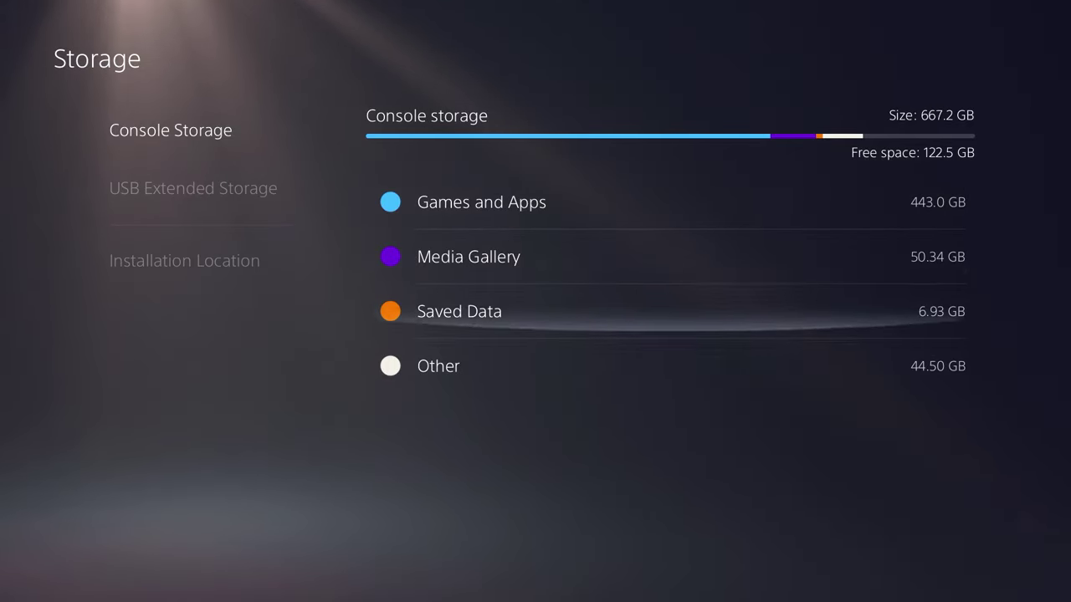
key(Return)
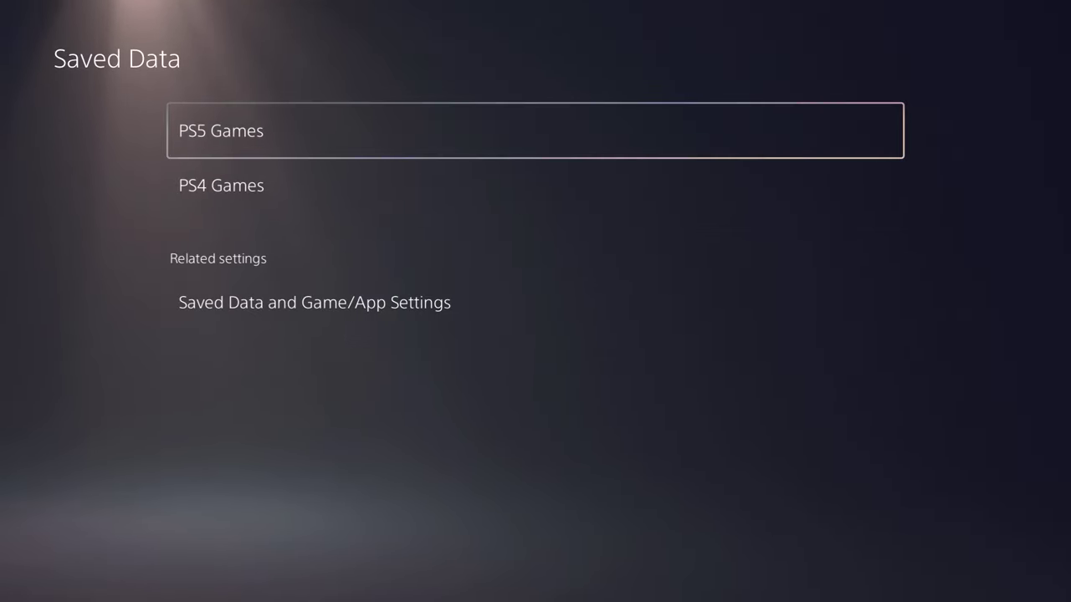
key(Down)
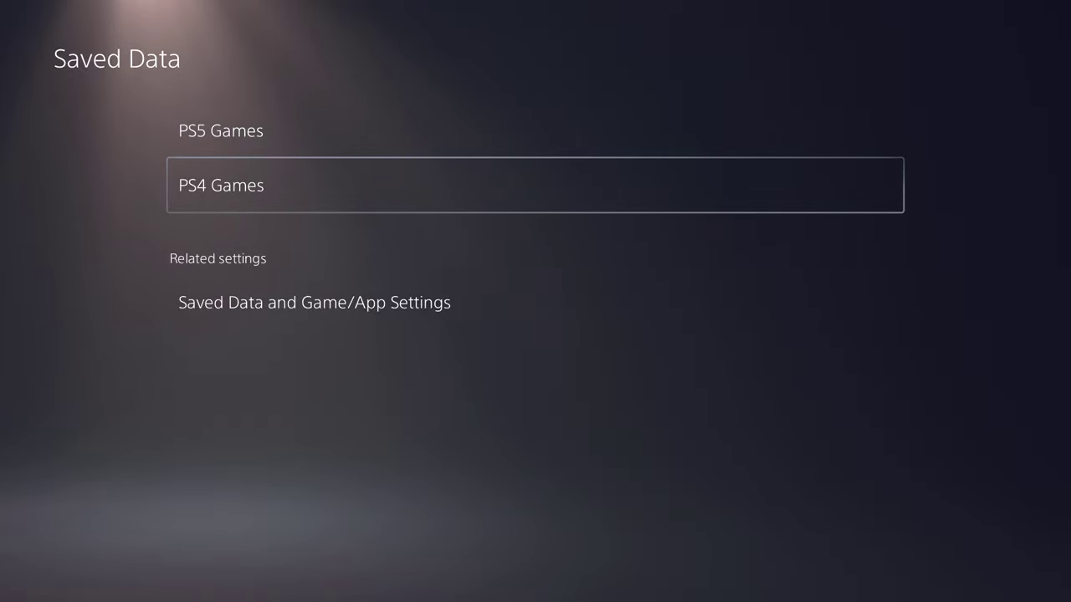
key(Down)
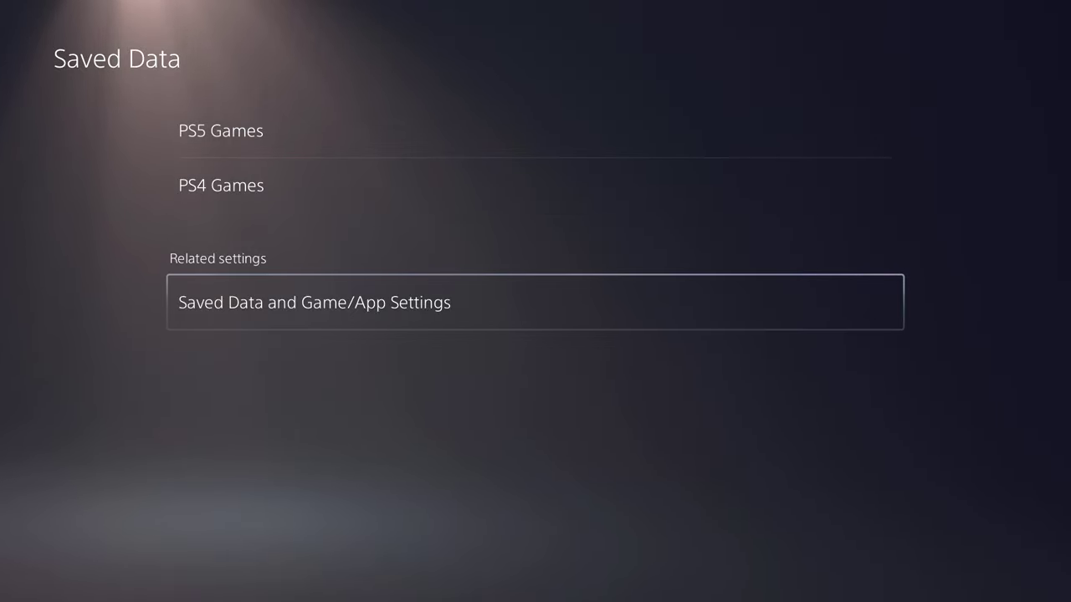
key(Up)
key(Return)
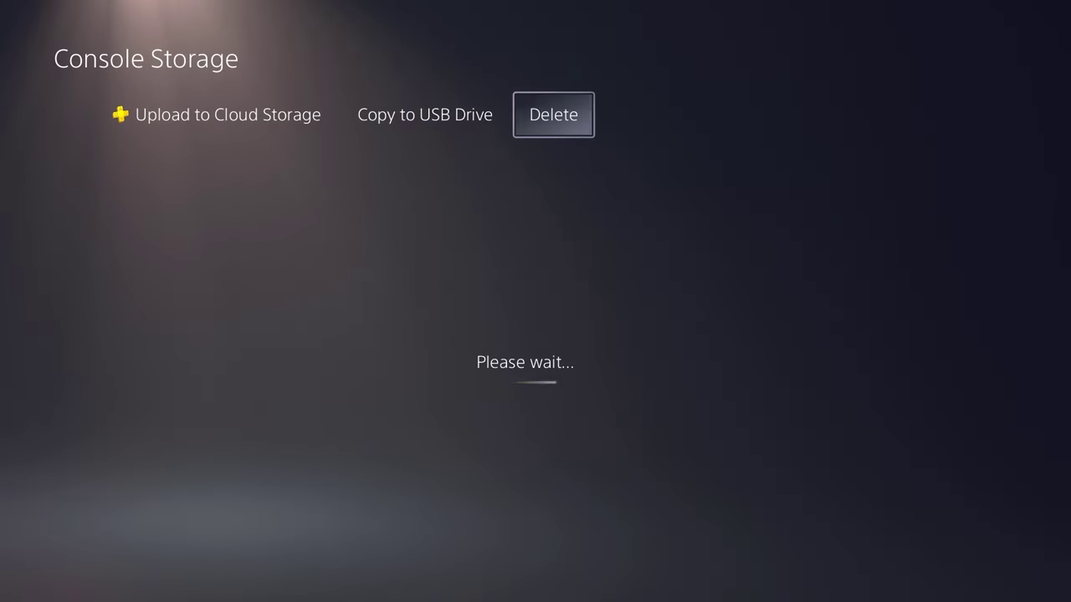
Step: Tick the Edit Data save of eFootball PES 2021 SEASON UPDATE and confirm the selection
key(Down)
key(Down)
key(Down)
key(Down)
key(Down)
key(Down)
key(Down)
key(Down)
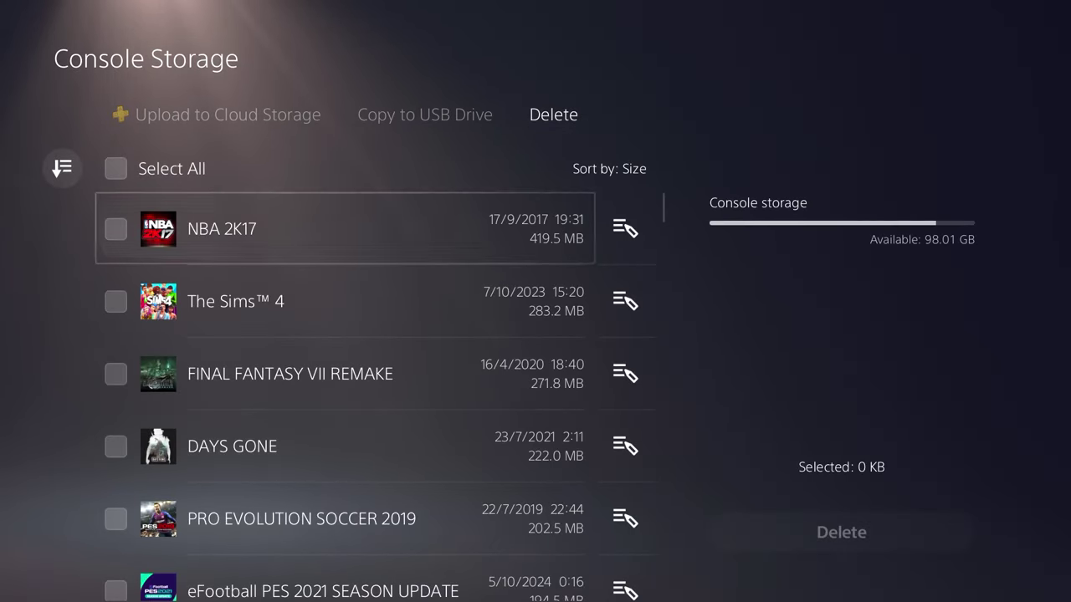
key(Up)
key(Up)
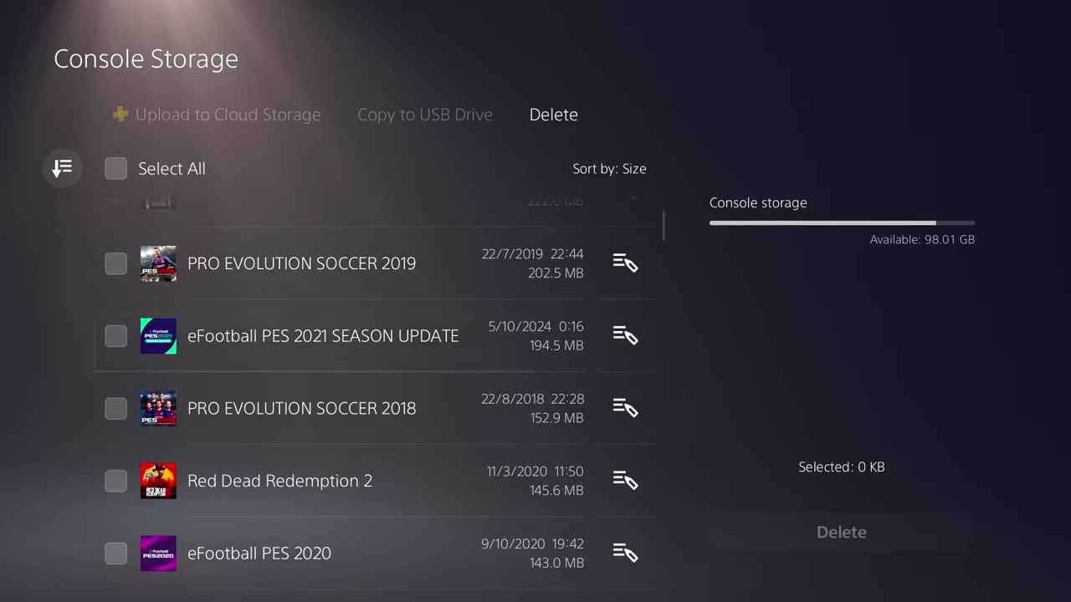
key(Right)
key(Return)
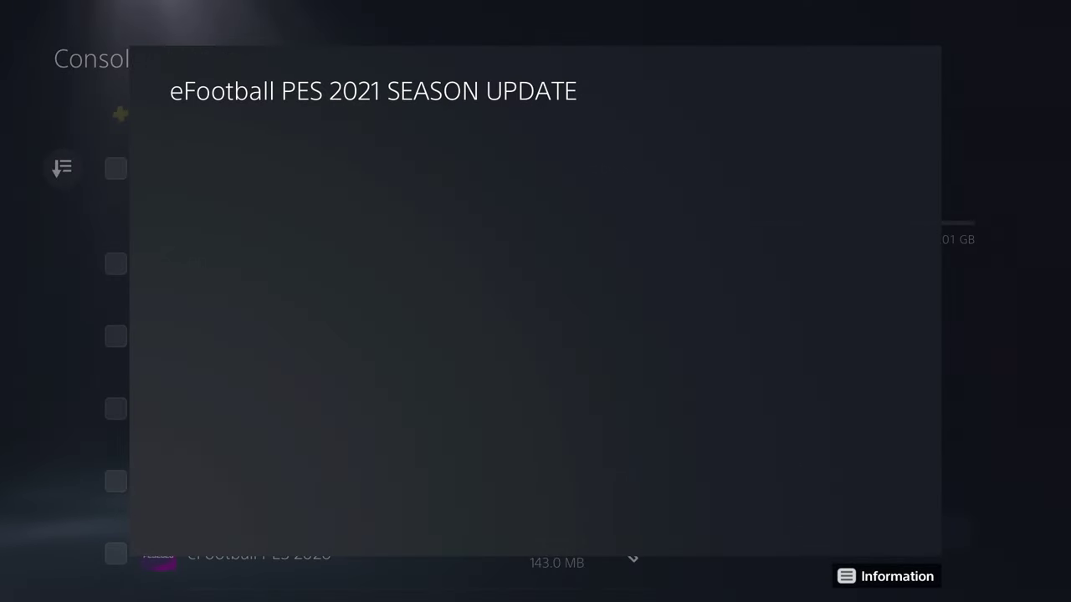
key(Down)
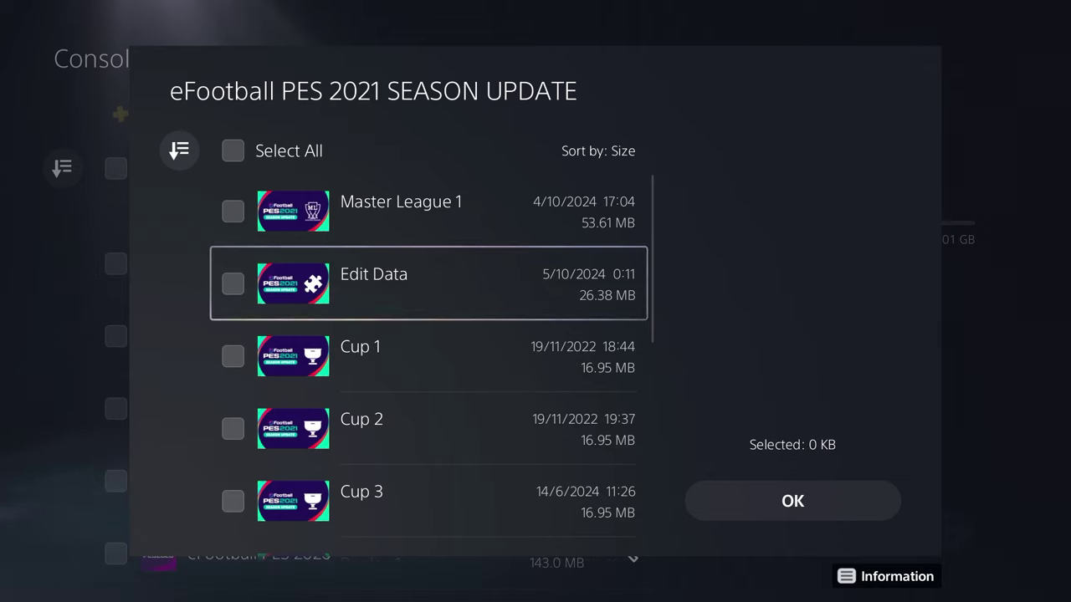
key(Return)
key(Right)
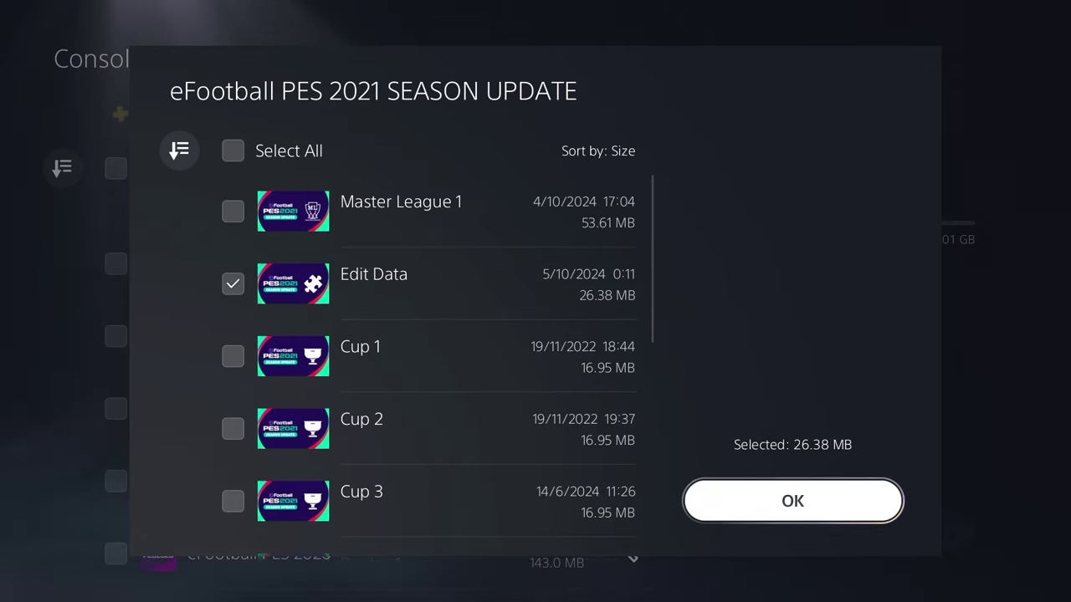
key(Return)
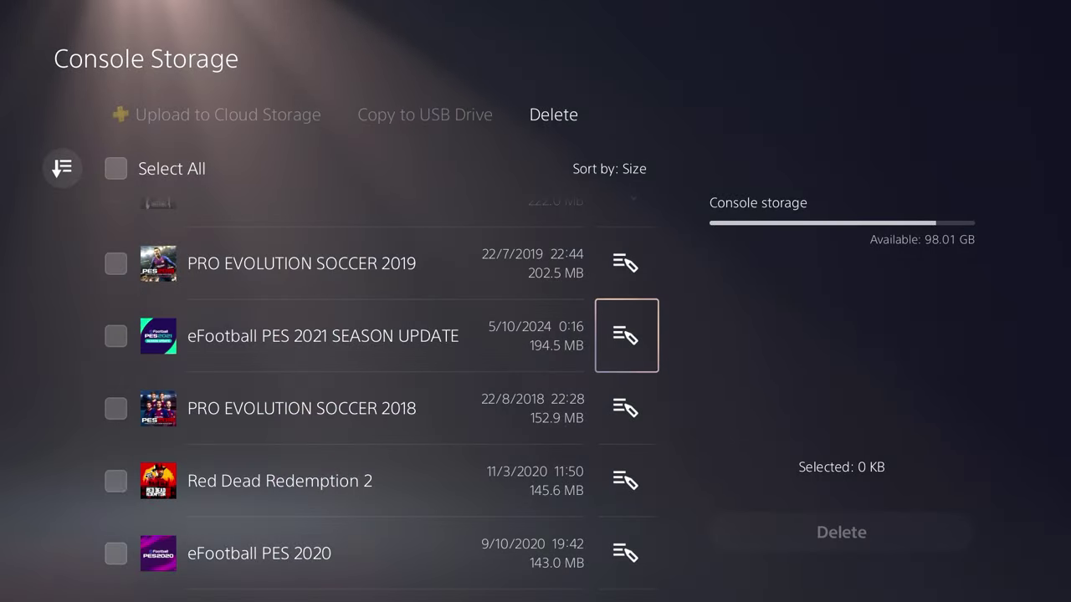
key(Up)
Step: Back out of Saved Data, resume PES 2021 and choose Settings > Edit
key(Escape)
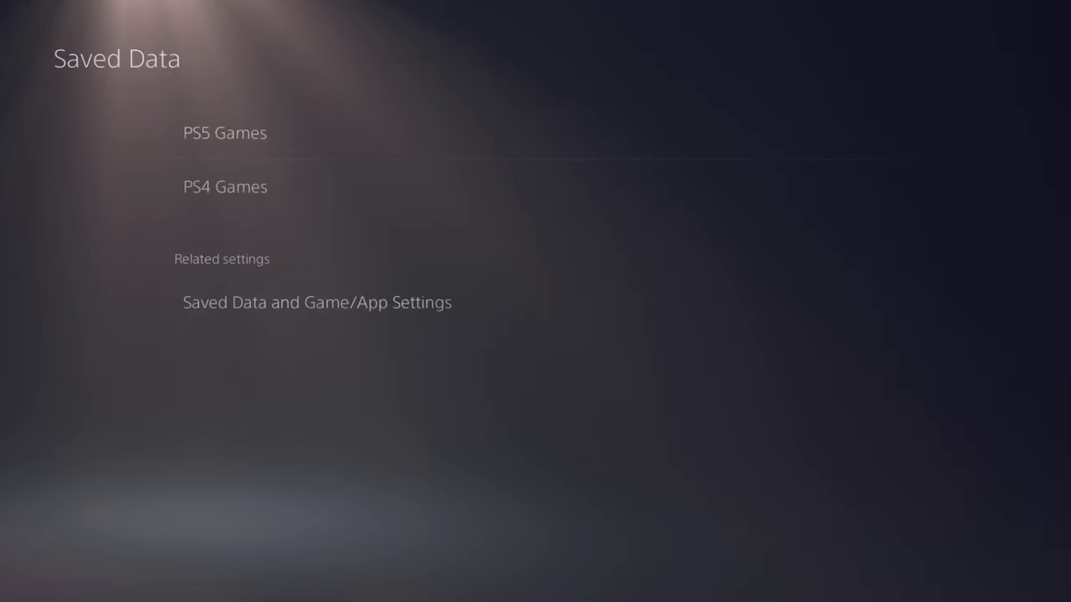
key(Escape)
key(Escape)
key(Escape)
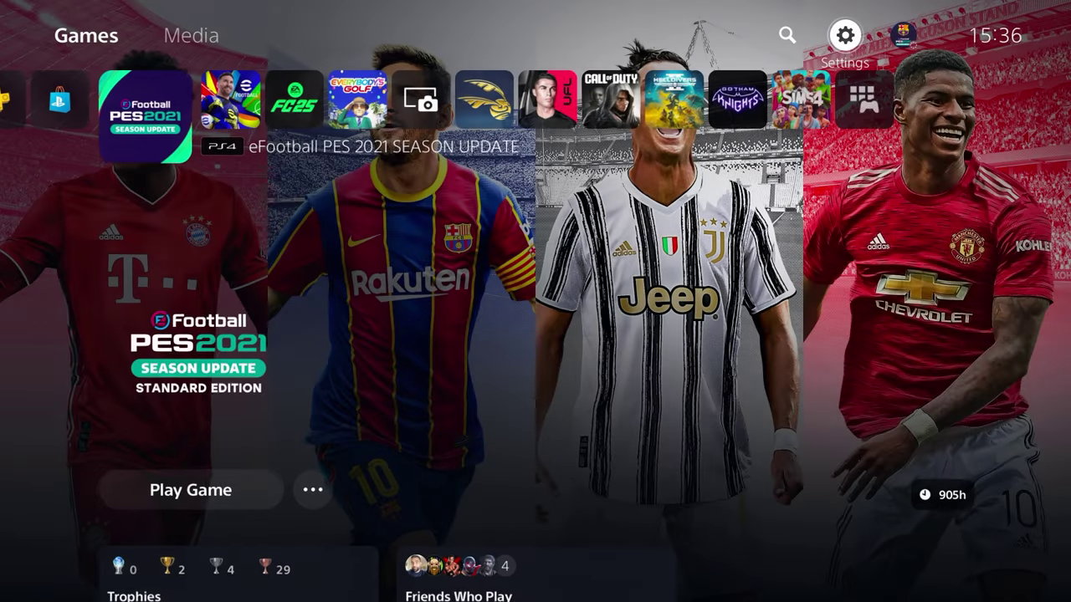
key(Down)
key(Return)
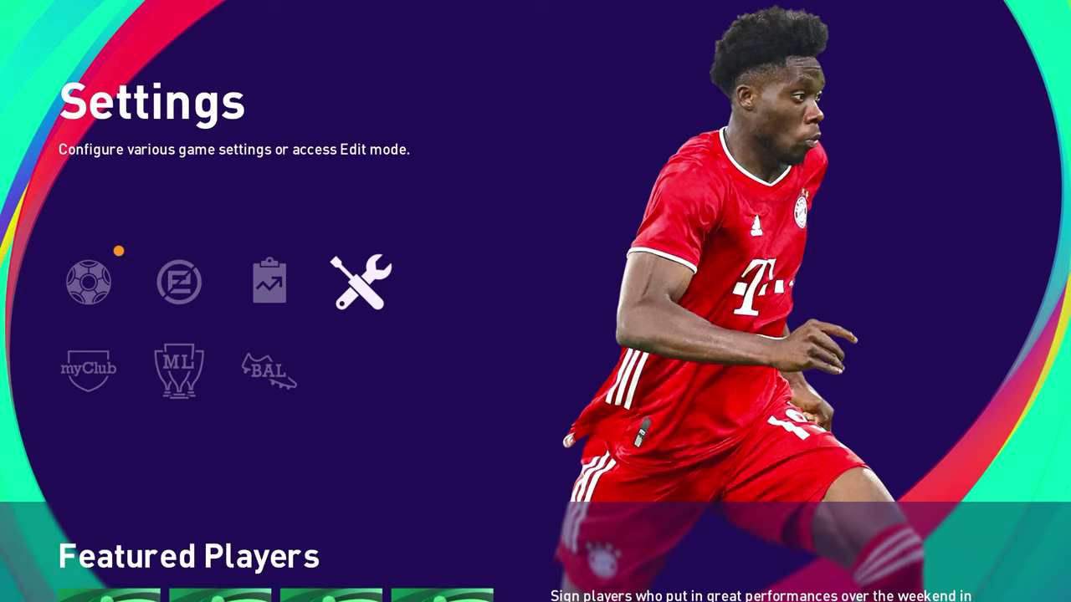
key(Return)
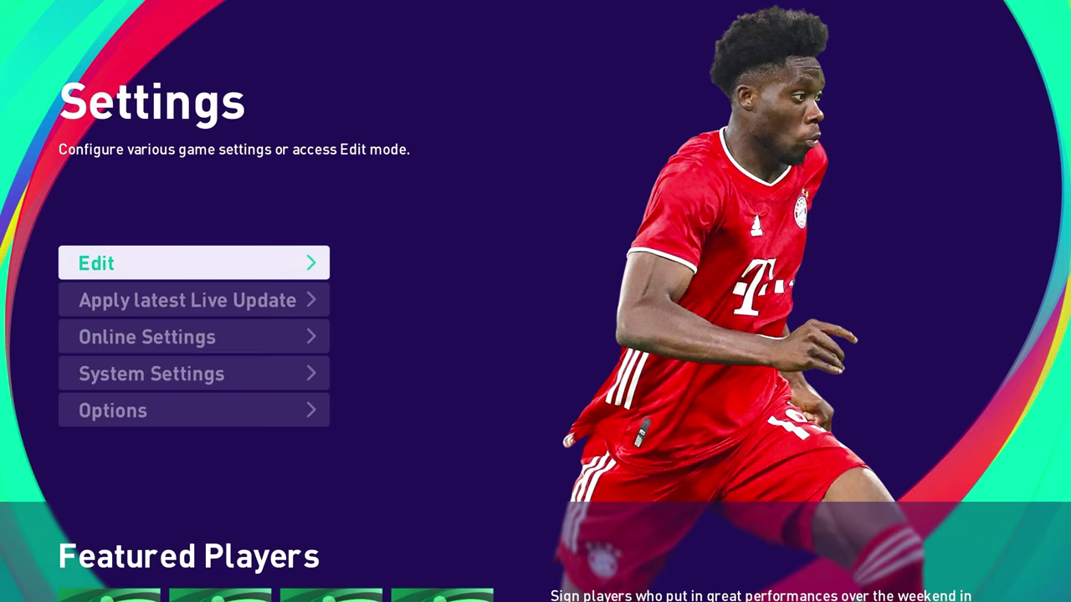
key(Return)
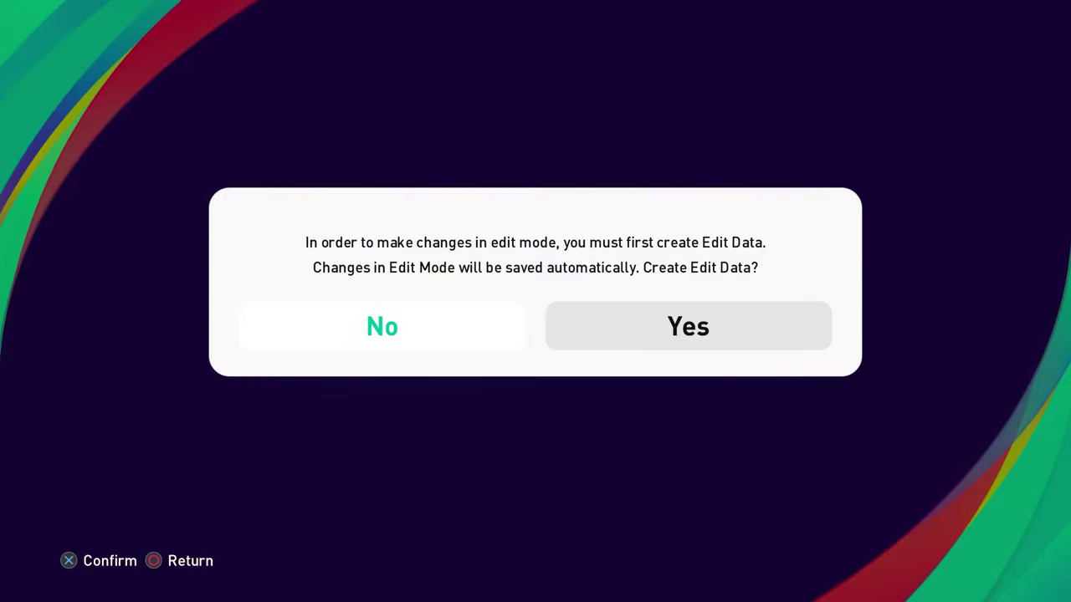
Step: Create a new 26.38 MB Edit Data file and dismiss the Saved notice
key(Right)
key(Left)
key(Right)
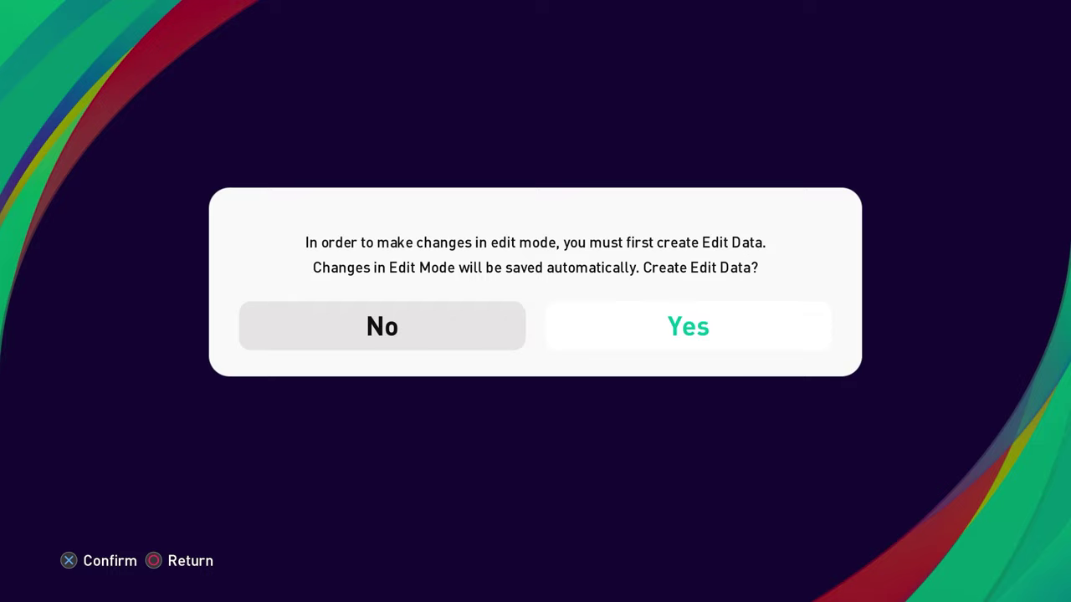
key(Left)
key(Right)
key(Left)
key(Right)
key(Left)
key(Right)
key(Return)
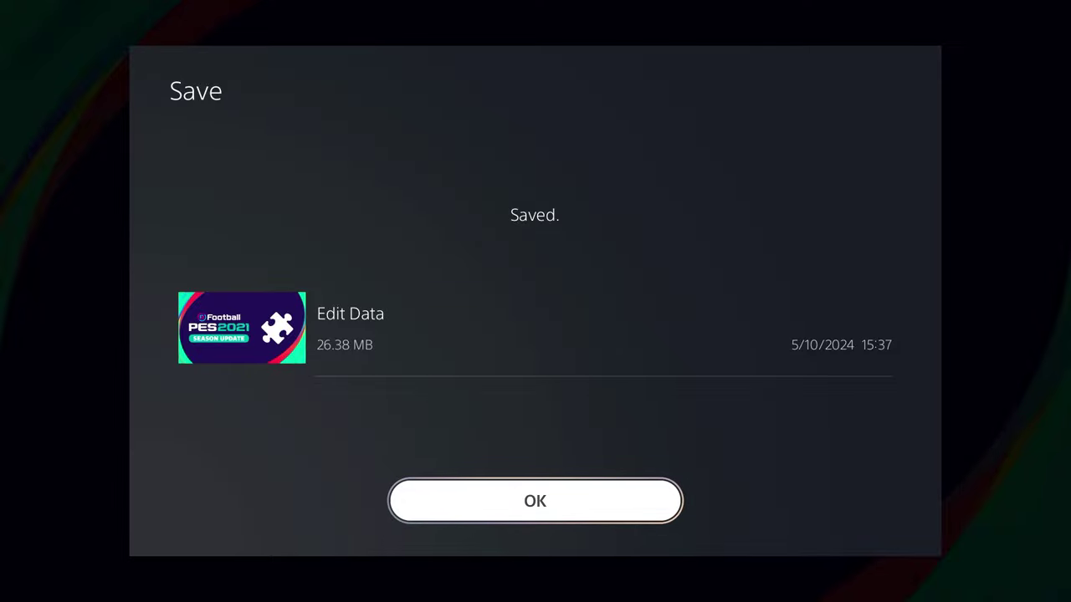
key(Return)
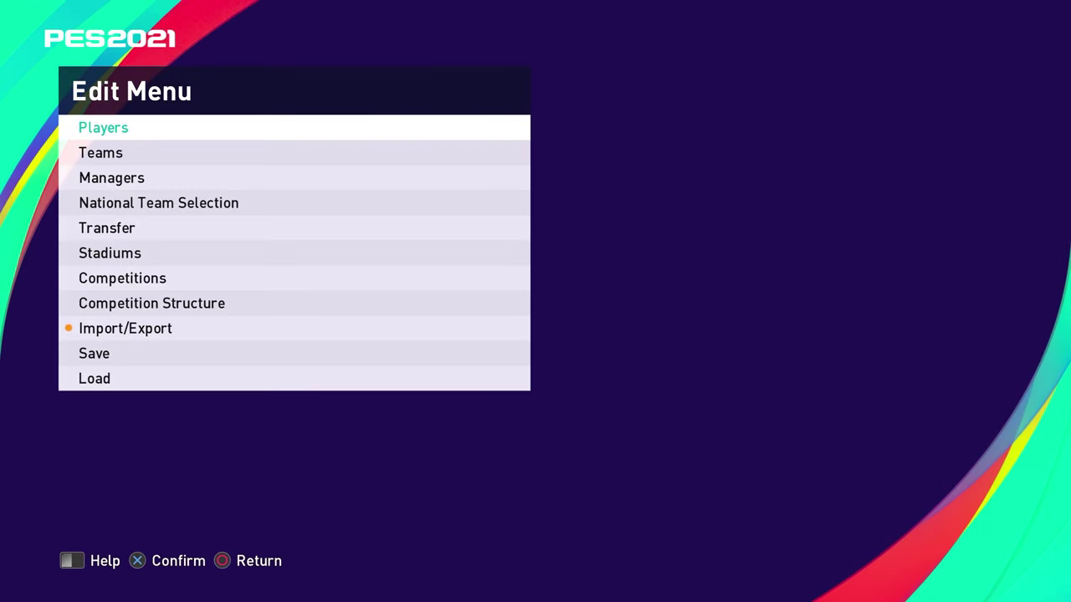
Step: Open Import/Export, accept the import precautions and dismiss the tutorial messages
key(Up)
key(Up)
key(Up)
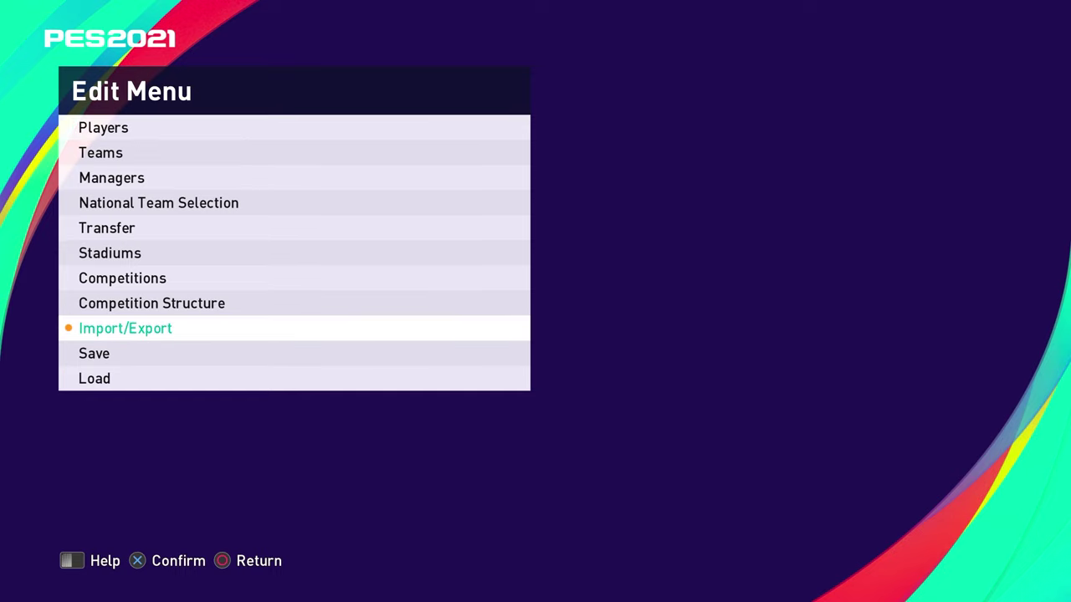
key(Return)
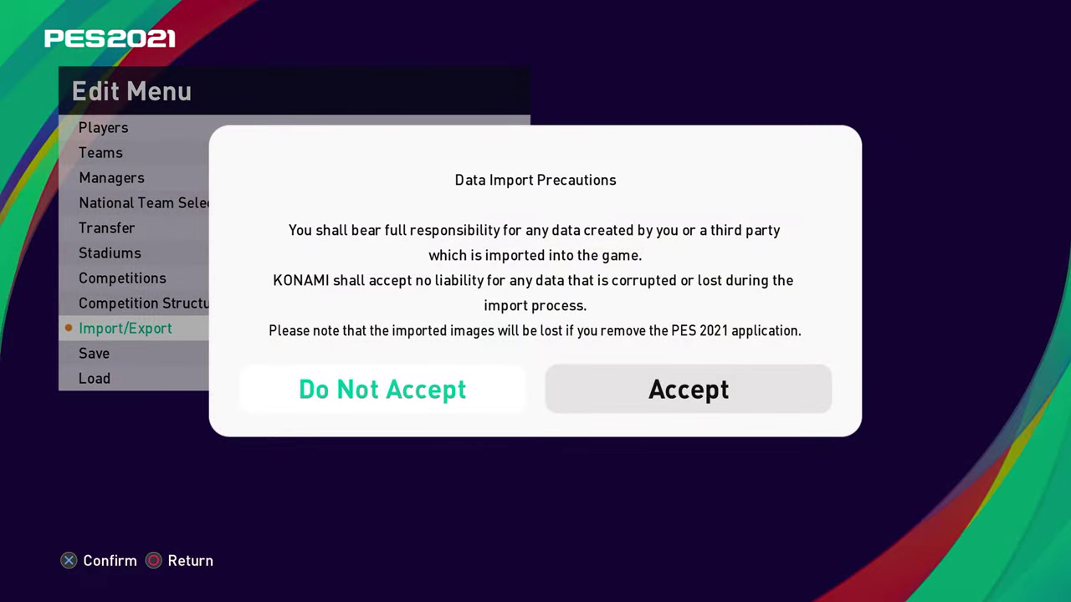
key(Right)
key(Return)
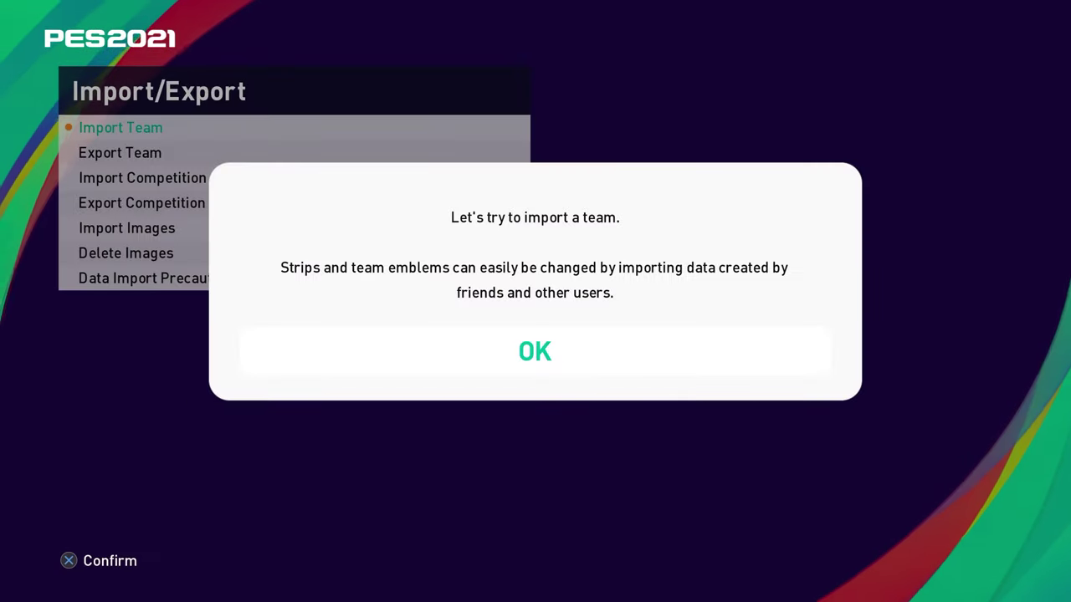
key(Return)
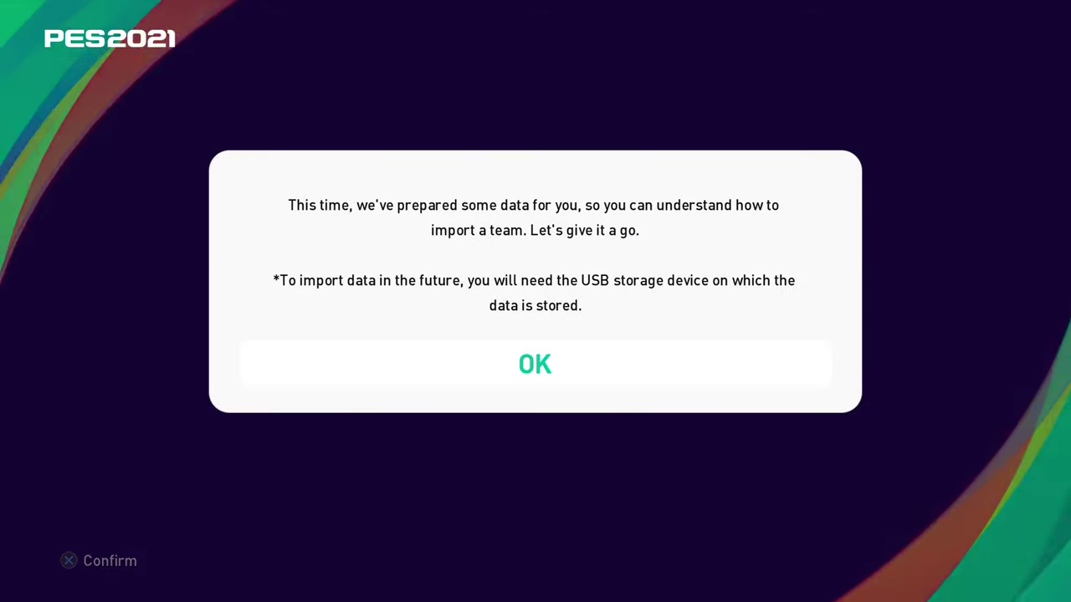
key(Return)
key(Return)
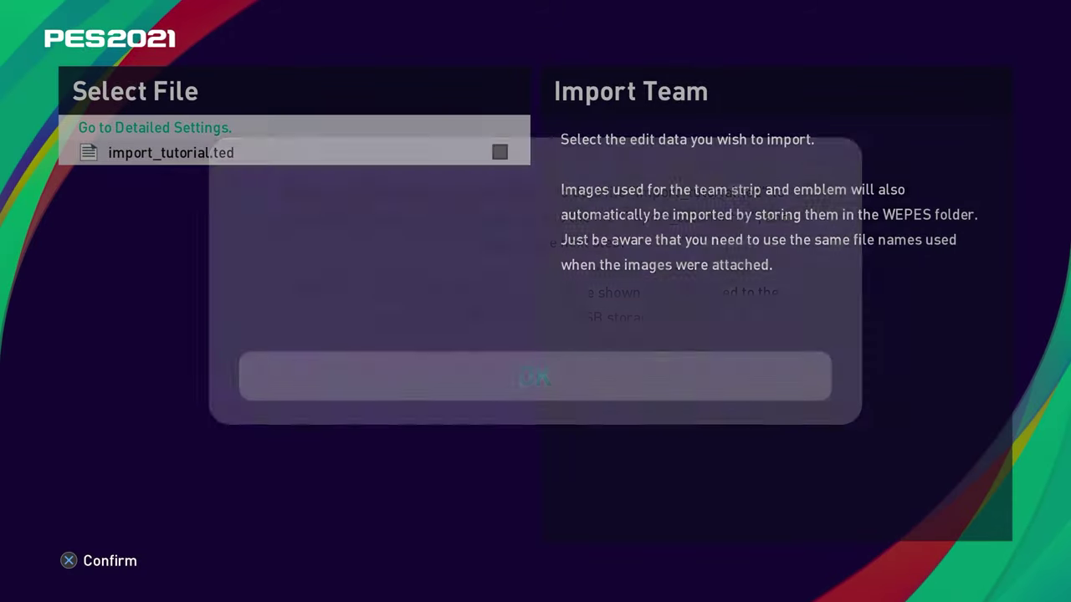
key(Down)
Step: Import import_tutorial.ted into the WE UNITED team of PAS League and confirm
key(Return)
key(Up)
key(Return)
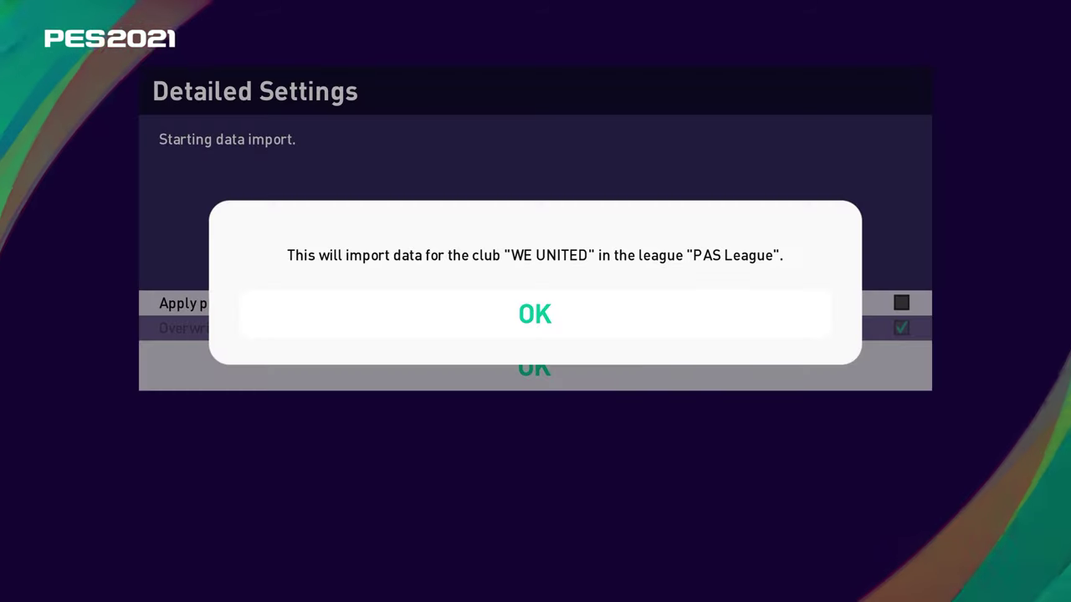
key(Return)
key(Up)
key(Down)
key(Return)
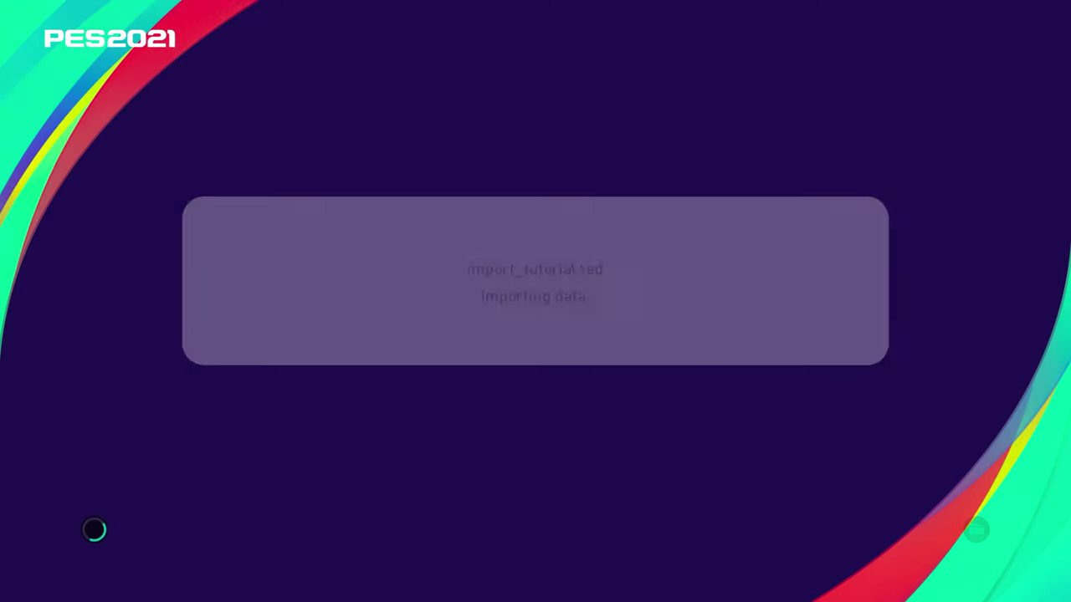
key(Return)
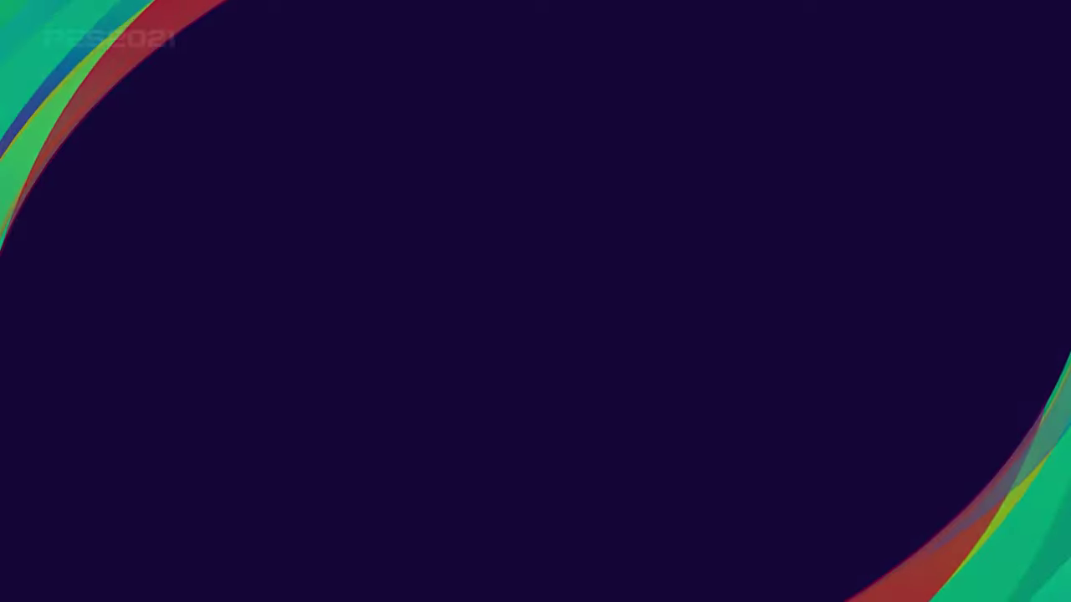
key(Return)
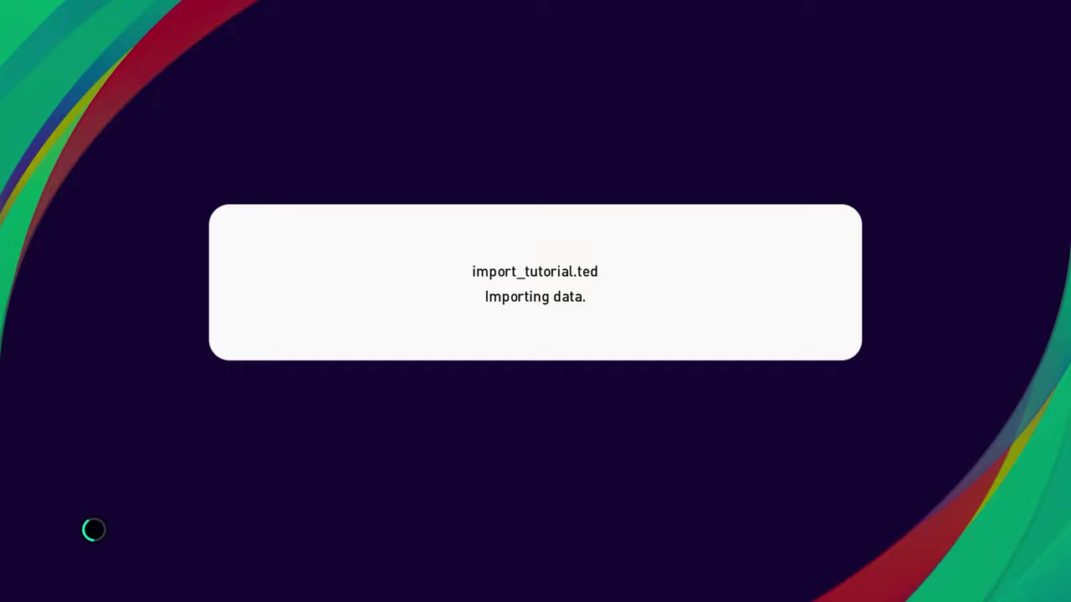
key(Return)
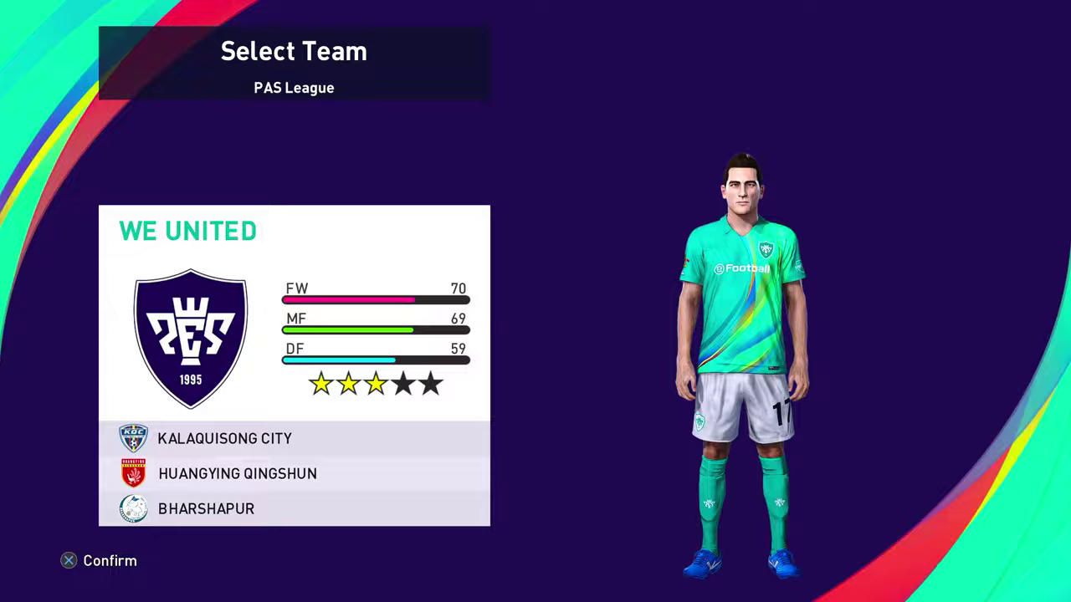
key(Return)
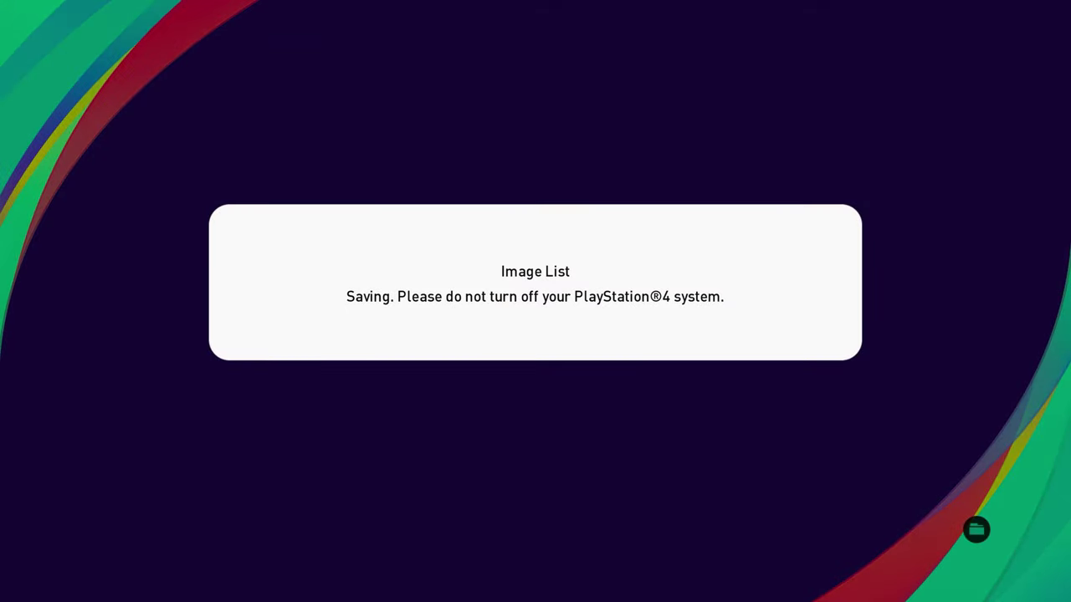
Step: View the 133 imported Strip (L) images under Delete Images without deleting any
key(Up)
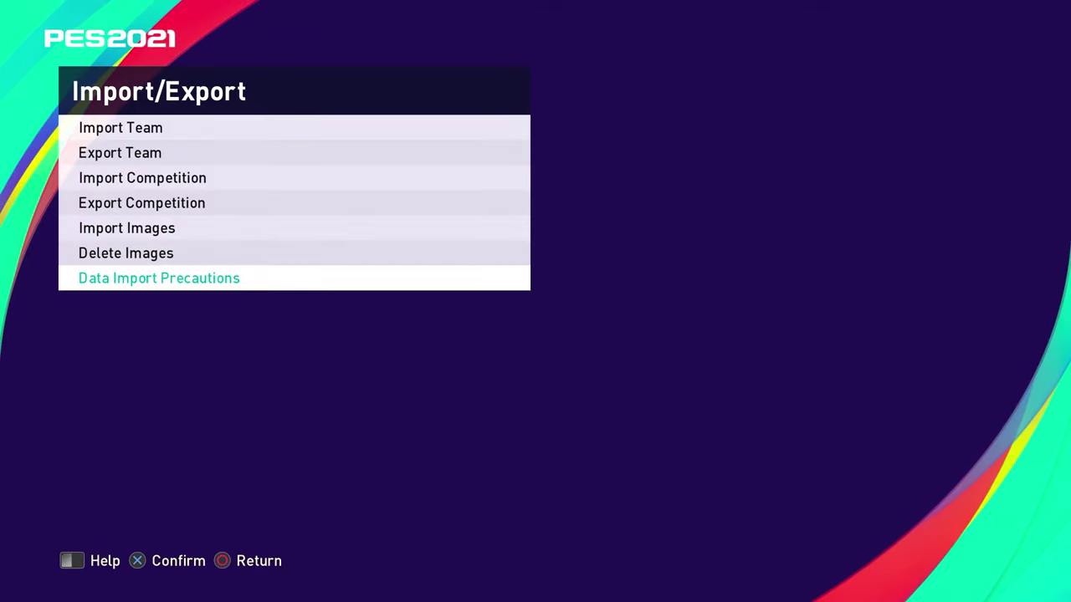
key(Up)
key(Return)
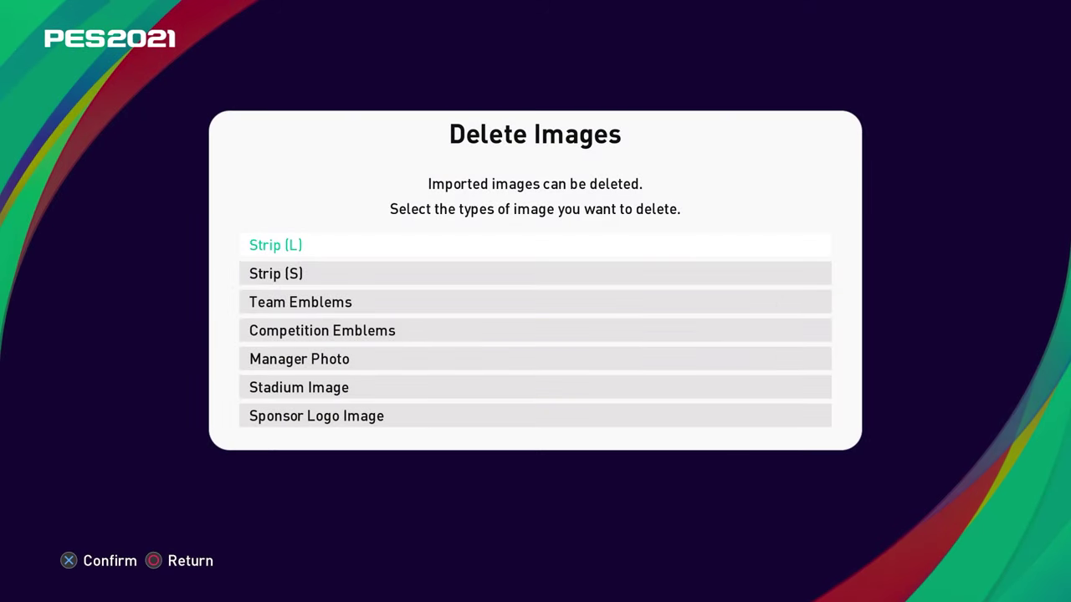
key(Return)
key(Down)
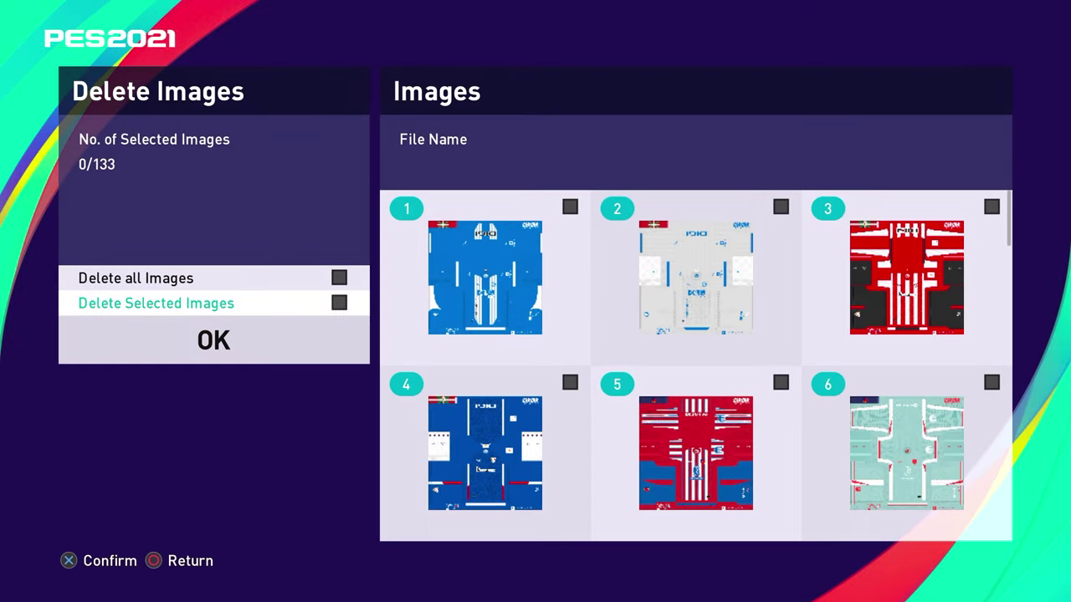
key(Up)
key(Down)
key(Up)
key(Down)
key(Up)
key(Escape)
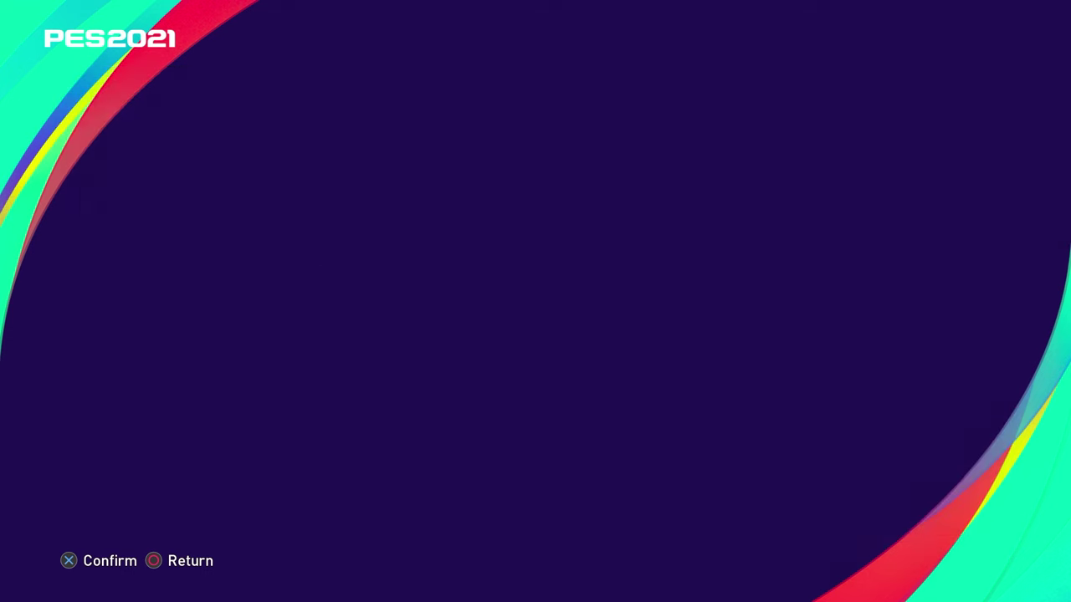
Step: Browse the image type list, then return to the Edit Menu
key(Down)
key(Down)
key(Down)
key(Down)
key(Down)
key(Down)
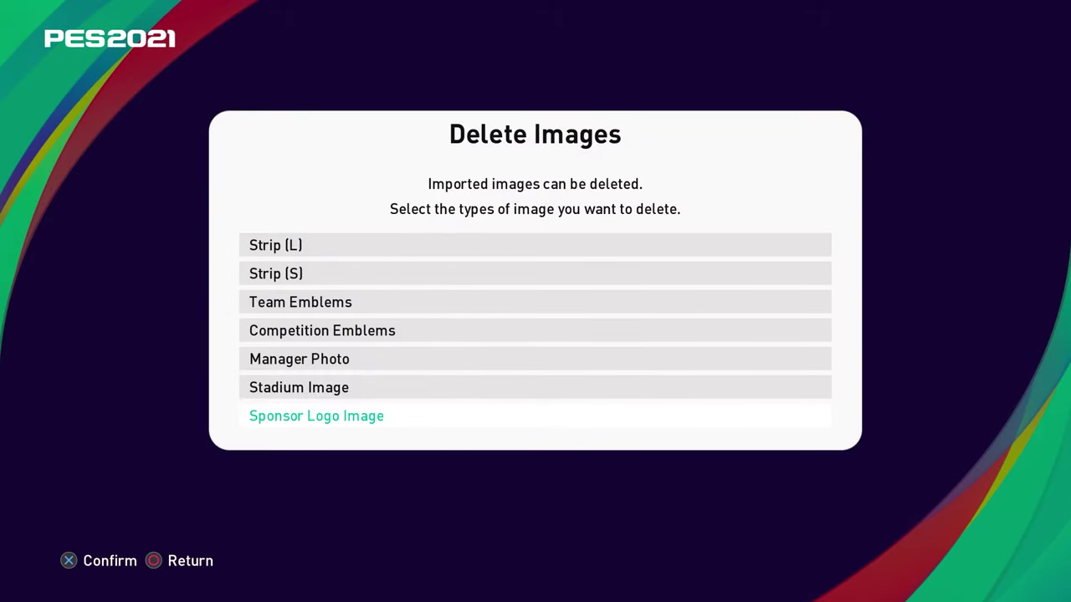
key(Up)
key(Up)
key(Up)
key(Up)
key(Up)
key(Up)
key(Down)
key(Down)
key(Down)
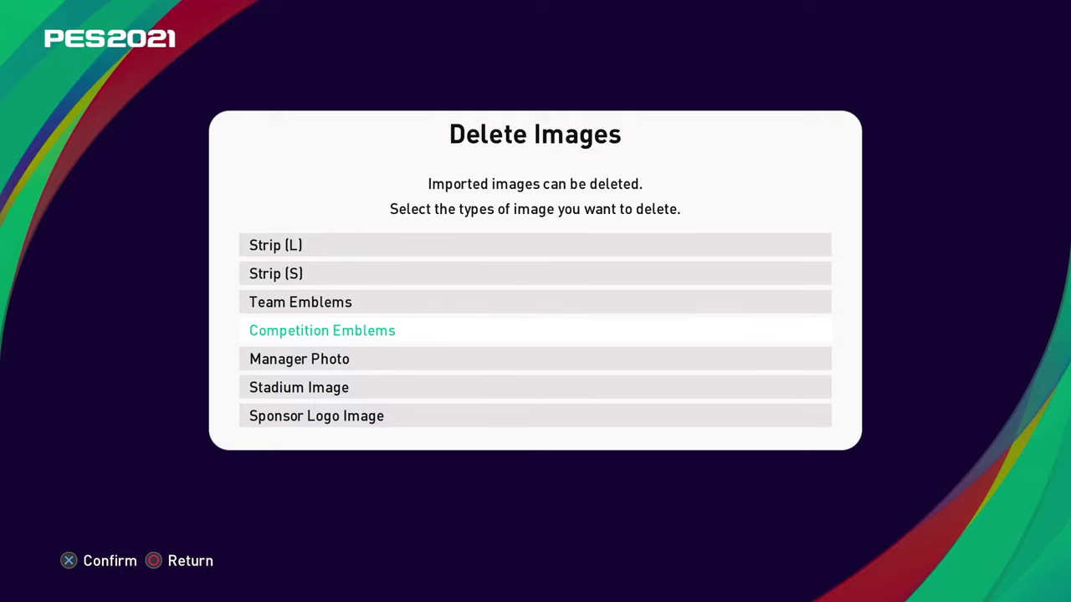
key(Up)
key(Up)
key(Up)
key(Down)
key(Return)
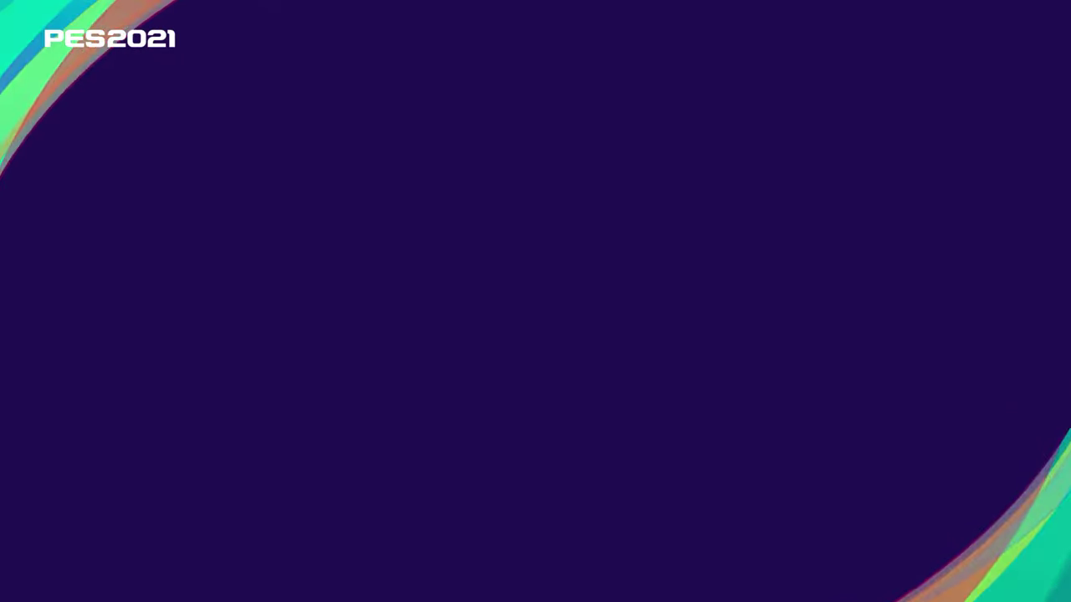
key(Return)
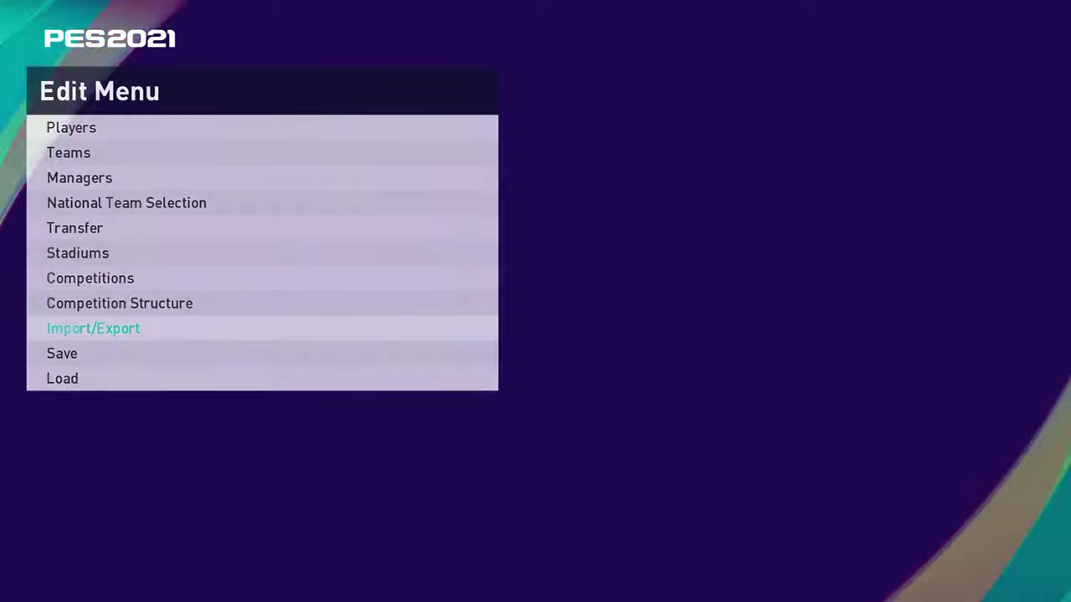
Step: Open Teams and go to the English League team list
key(Up)
key(Up)
key(Up)
key(Up)
key(Up)
key(Up)
key(Up)
key(Return)
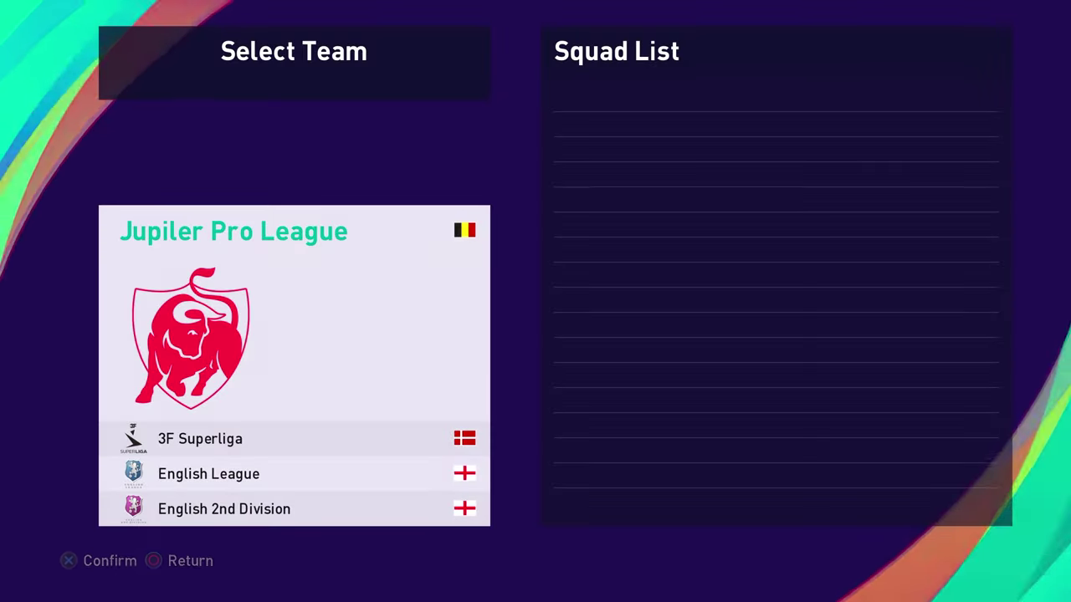
key(Down)
key(Down)
key(Return)
key(Down)
key(Down)
key(Down)
key(Down)
key(Down)
key(Down)
key(Down)
key(Down)
key(Down)
key(Down)
key(Down)
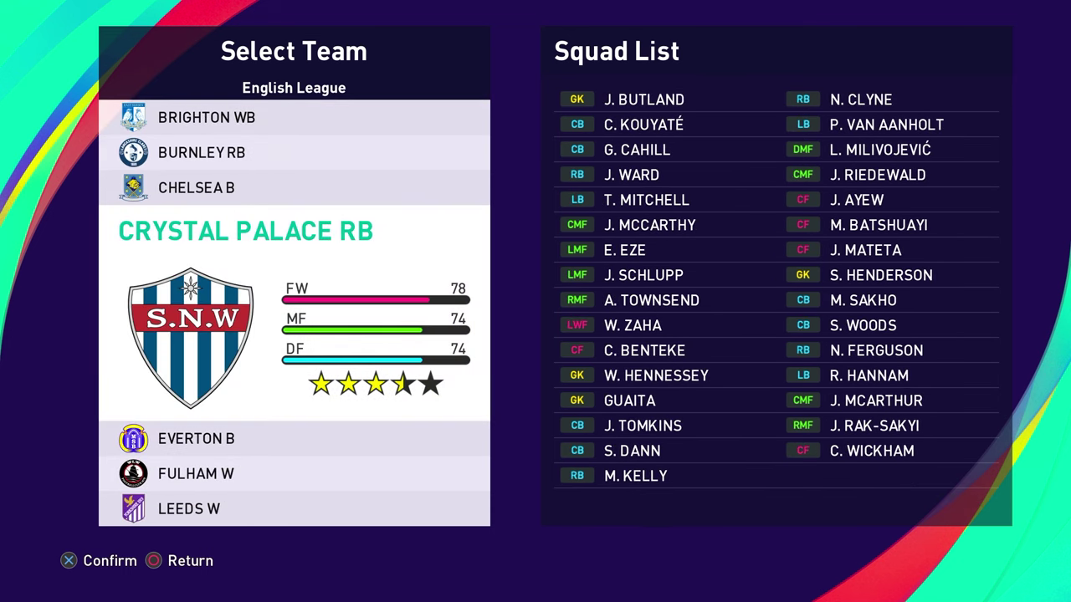
key(Down)
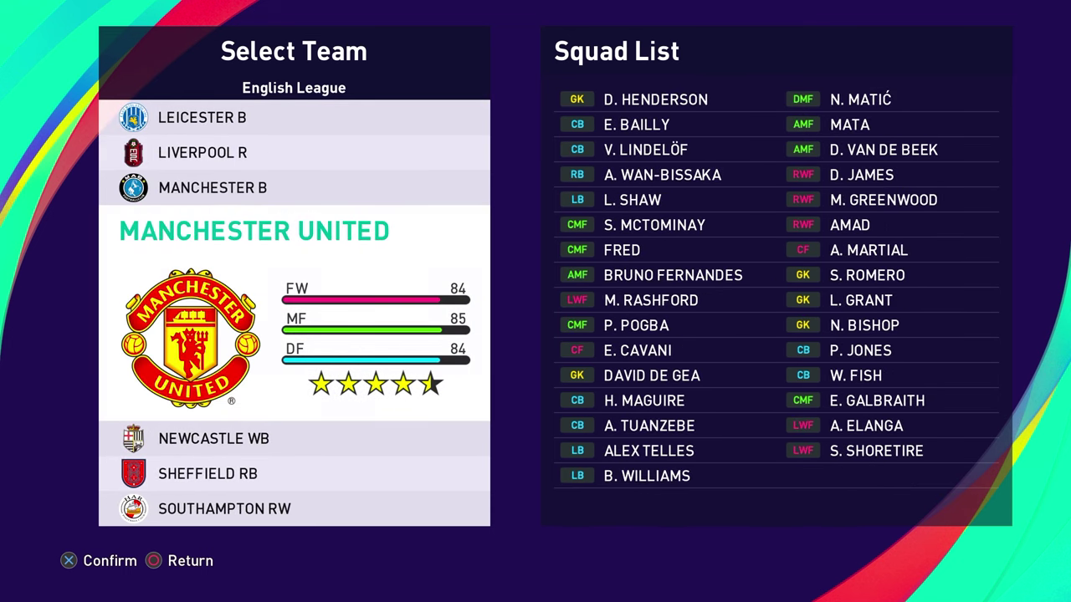
Step: View the Manchester B and Manchester United squads, then back out of team selection
key(Up)
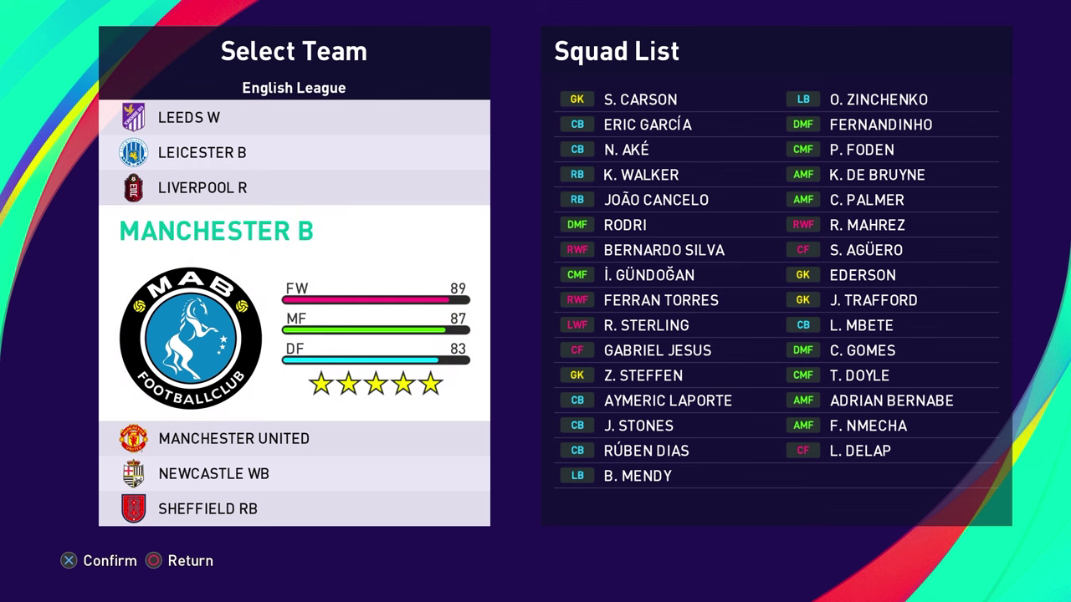
key(Down)
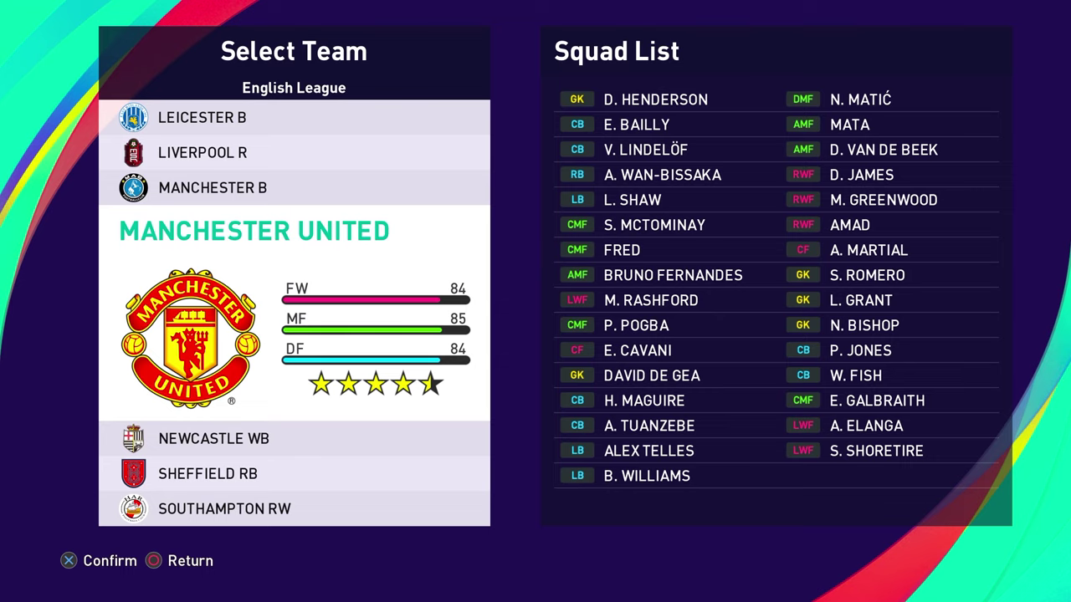
key(Escape)
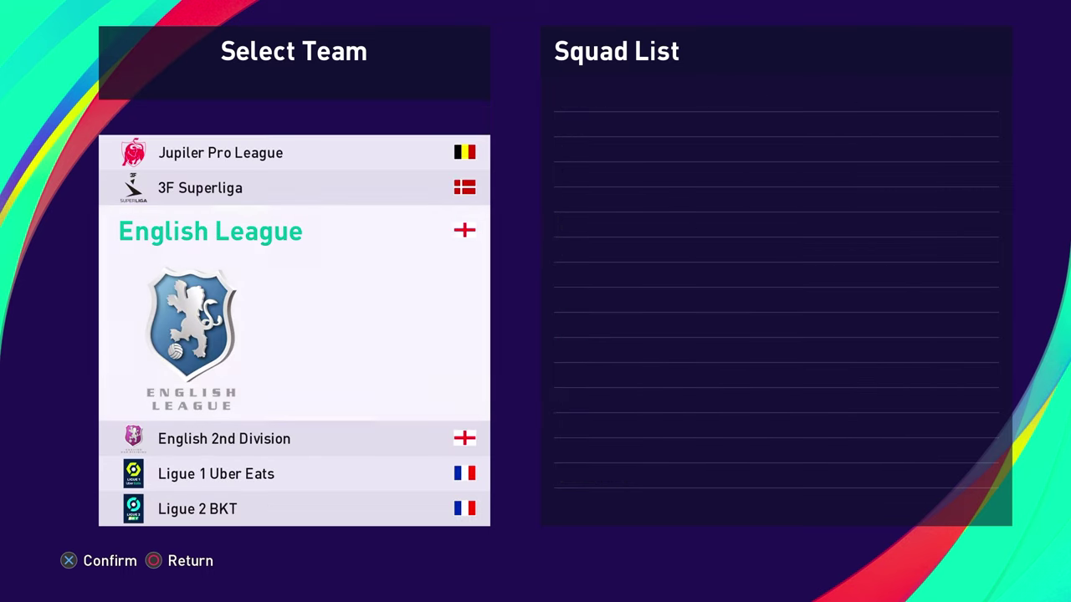
key(Escape)
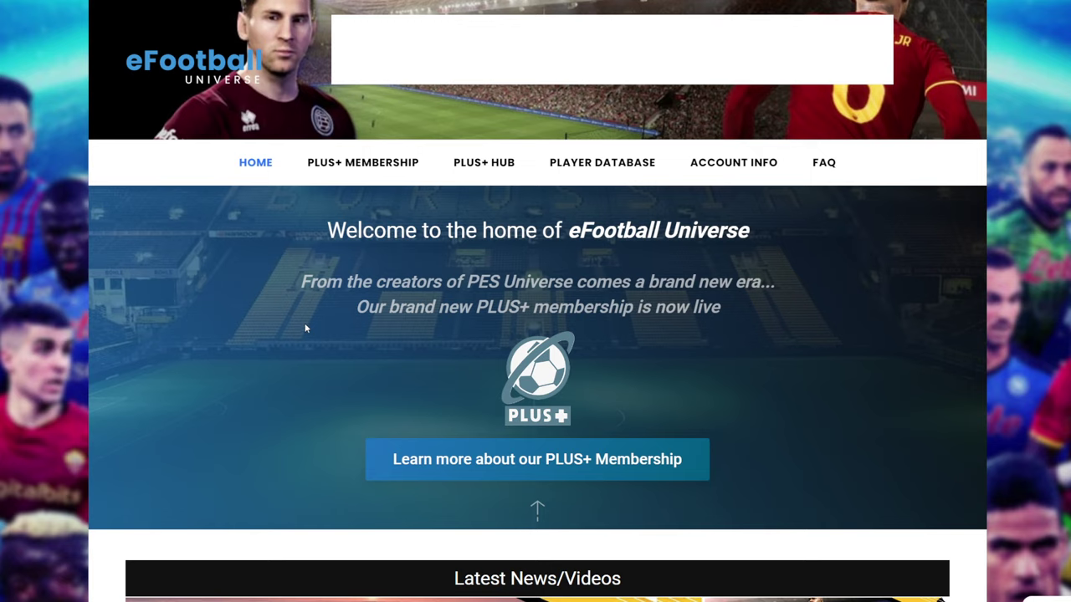
Step: Bring up the PES 2021 season update submenu under PLUS+ HUB on the eFootball Universe site
mouse_move(483, 171)
mouse_move(493, 231)
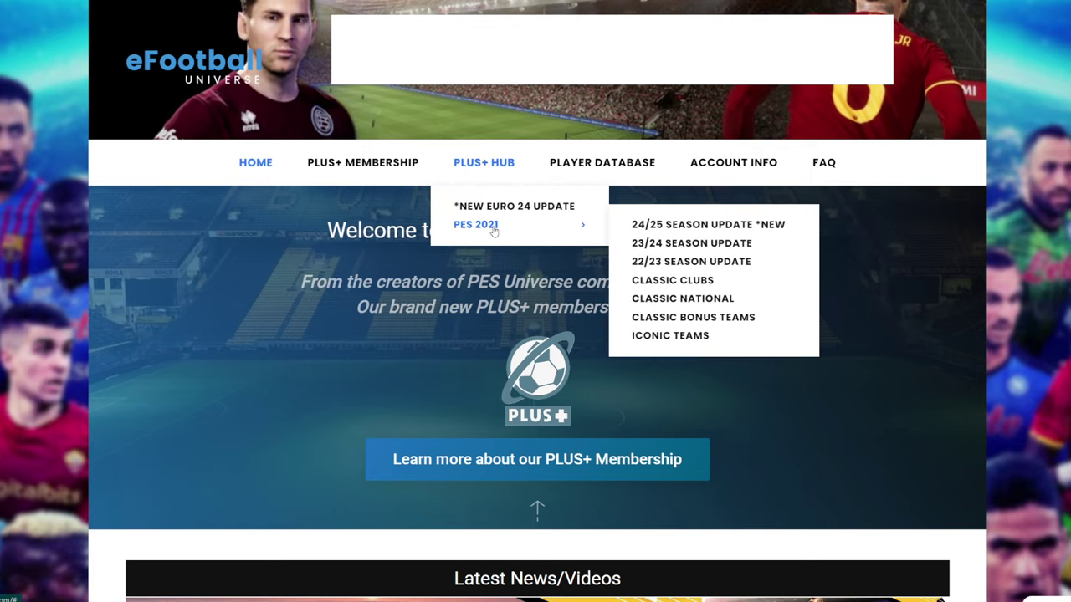